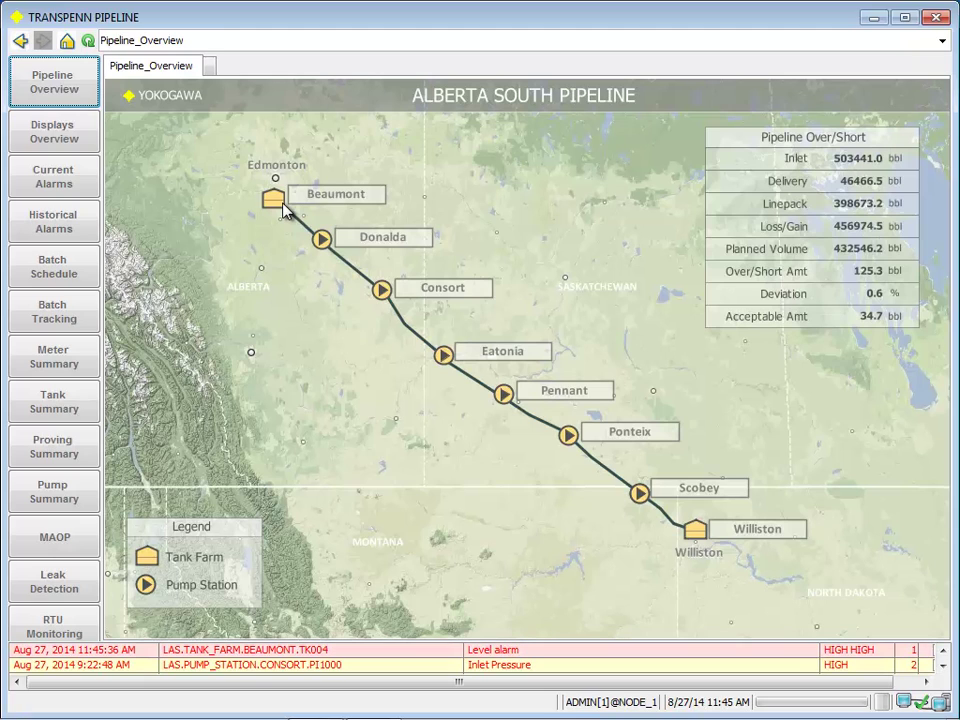
Step: Open the Beaumont Tank Farm display from Displays Overview and inspect valve XV1000's faceplate
left_click(72, 145)
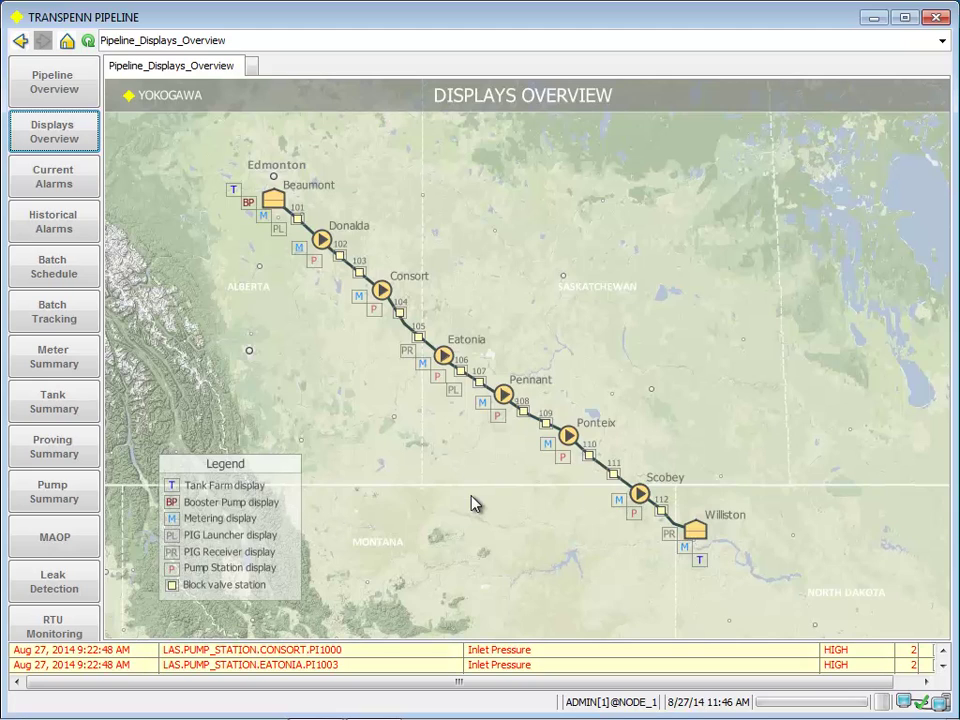
left_click(231, 190)
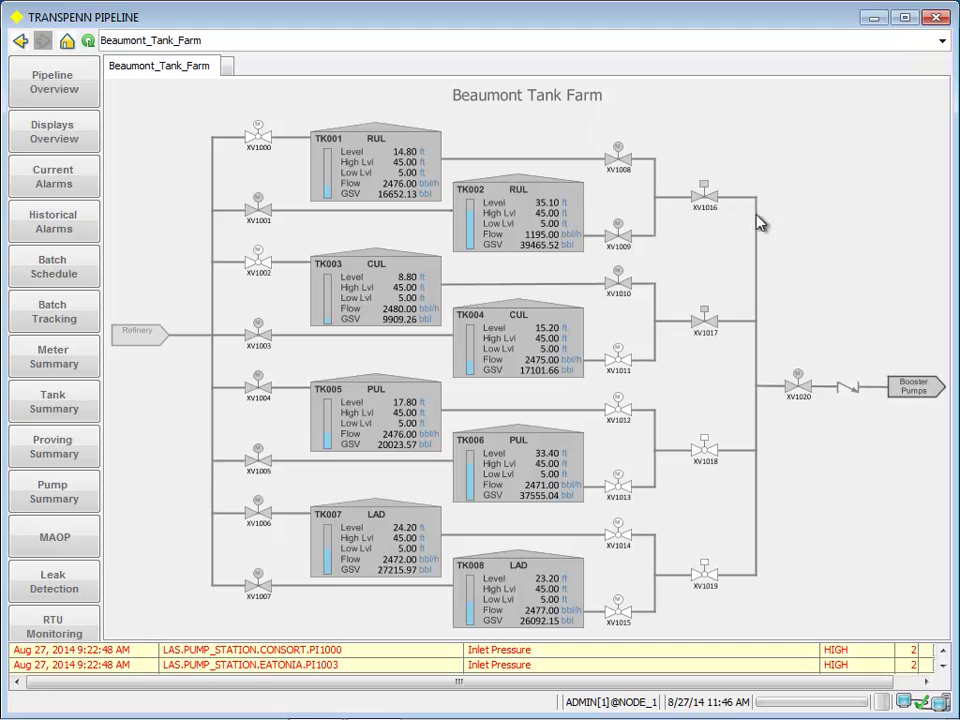
left_click(255, 143)
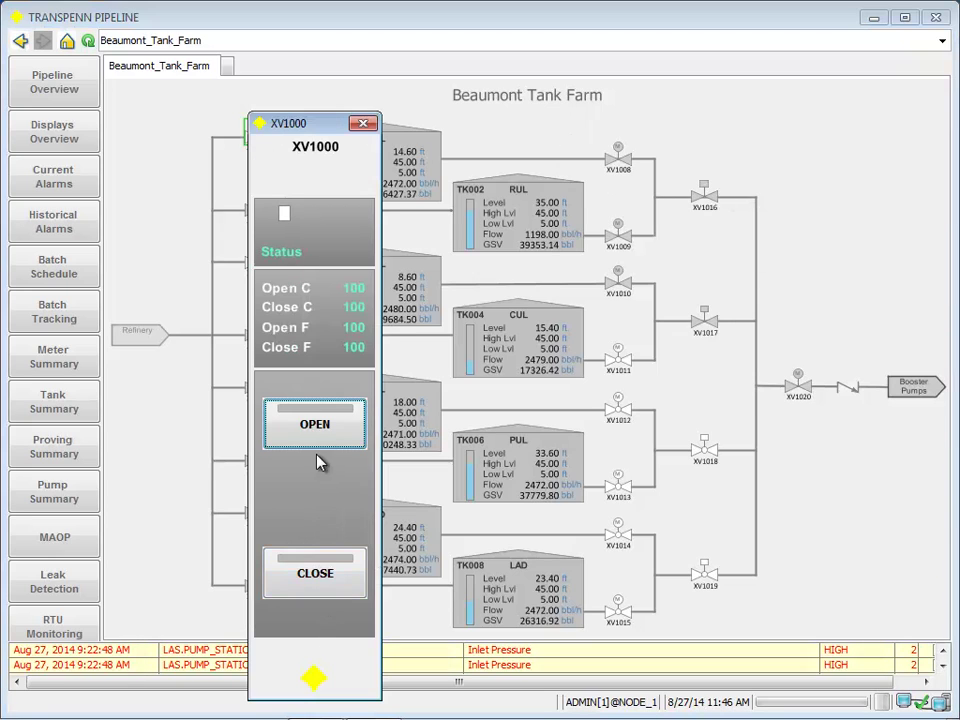
left_click(363, 123)
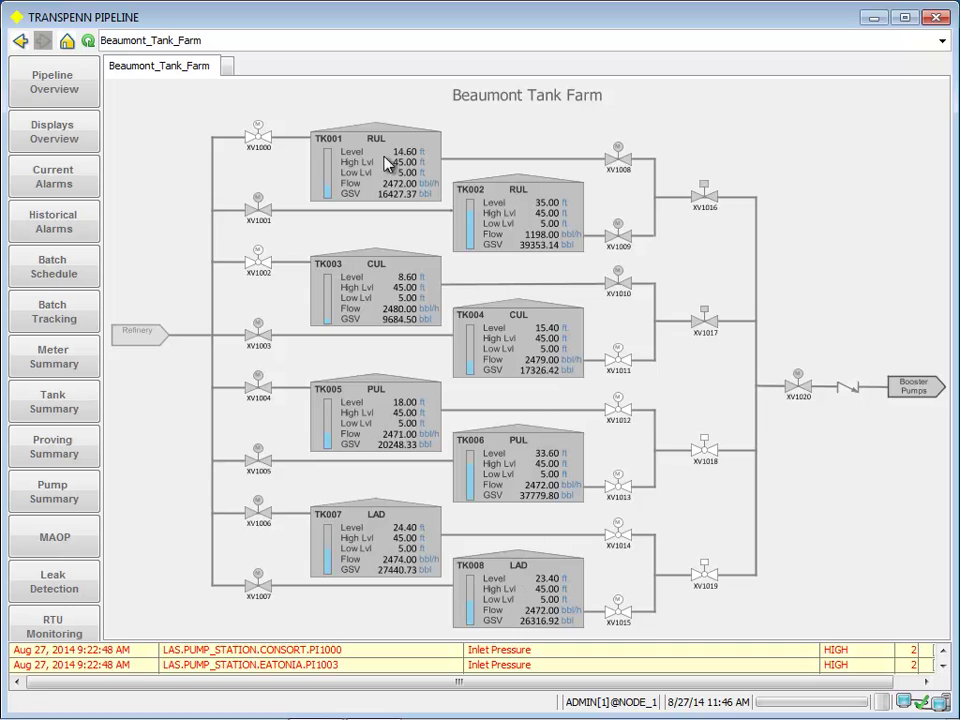
Step: Open the Beaumont Booster Pumps display and review pump P1000's faceplate
left_click(58, 147)
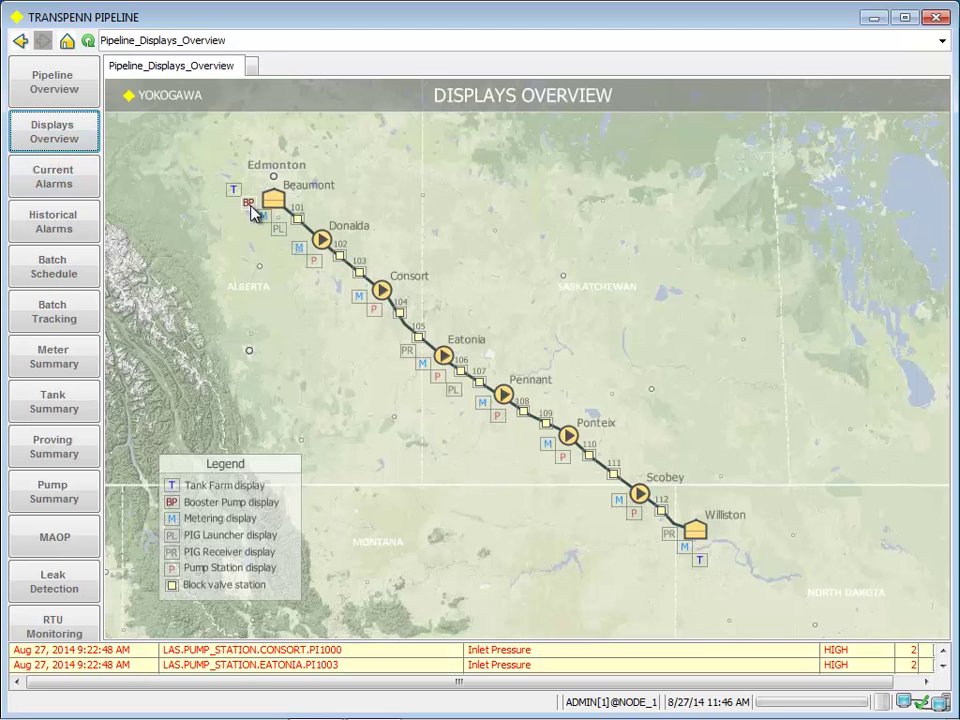
left_click(250, 206)
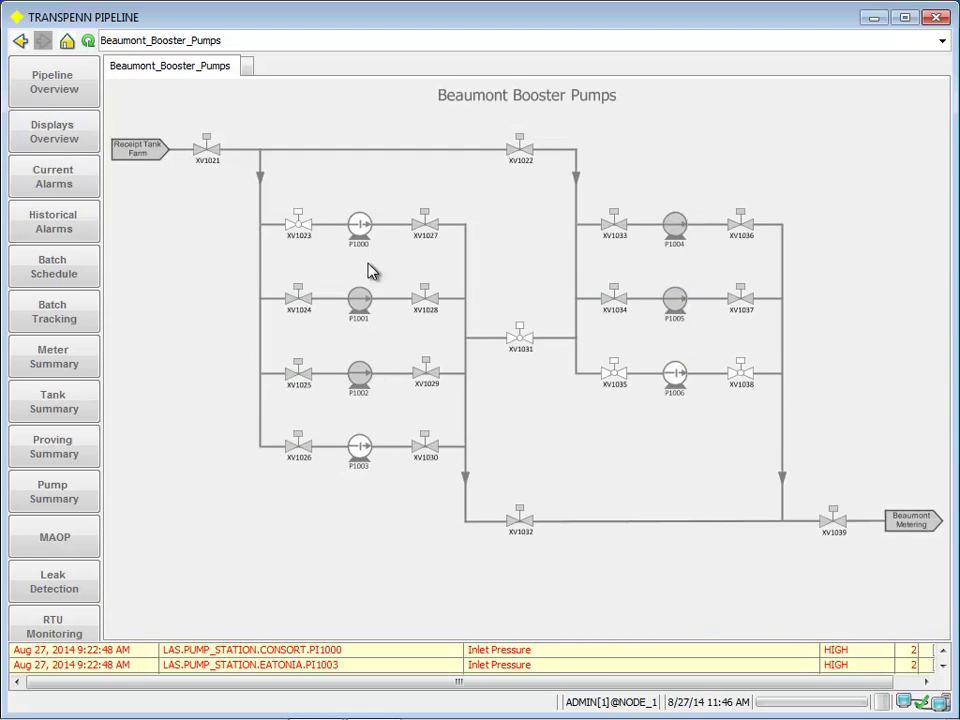
left_click(360, 226)
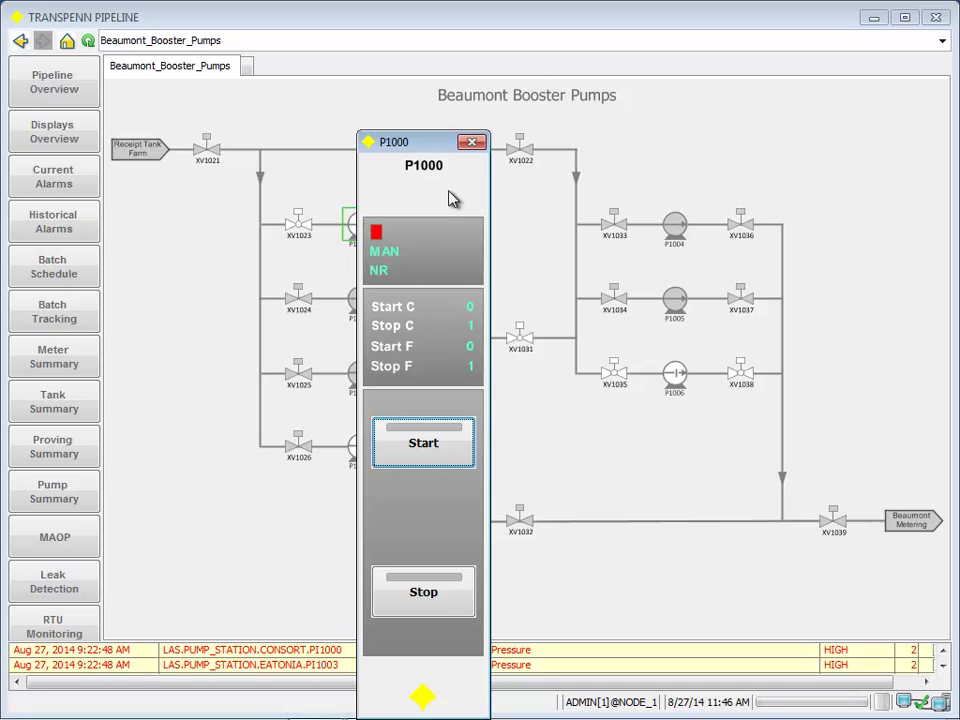
left_click(472, 144)
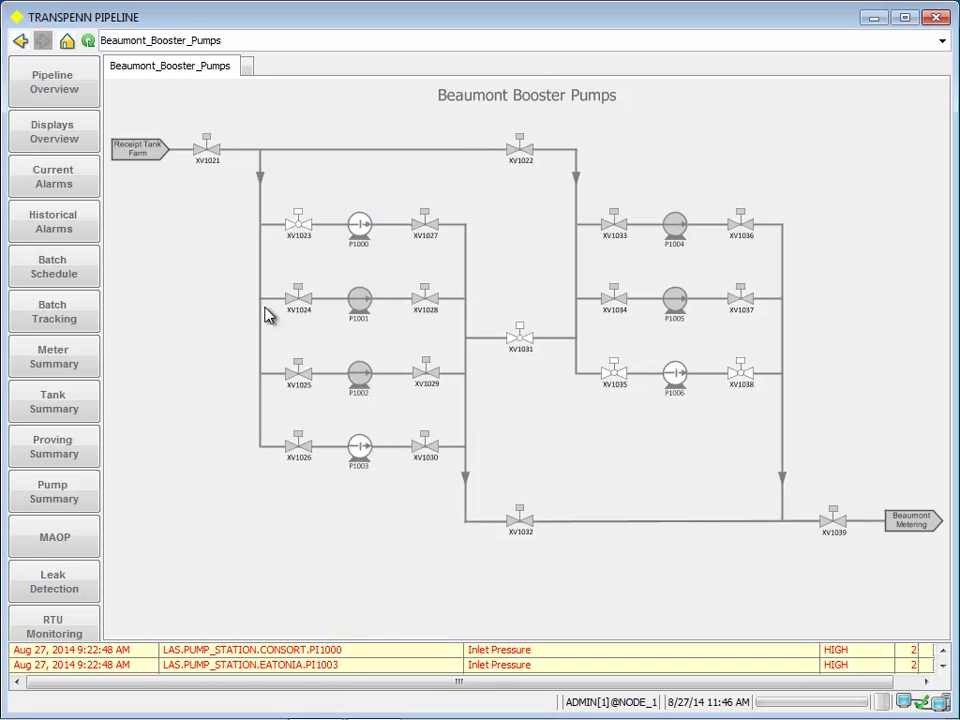
Step: Open the Beaumont Metering Station display and review prover PR4101's details
left_click(45, 115)
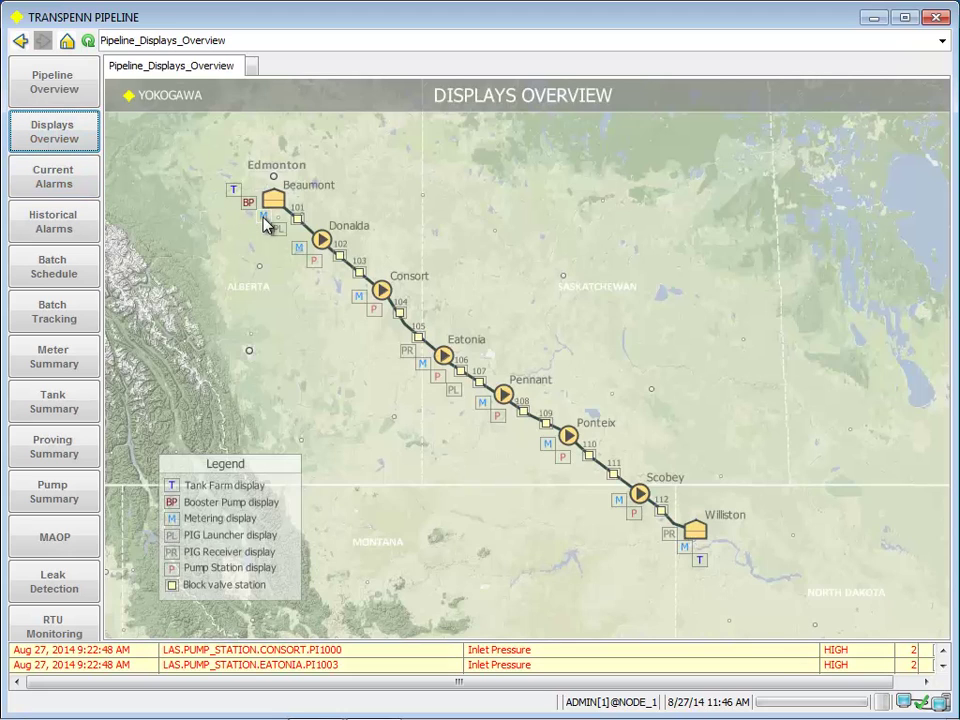
left_click(263, 216)
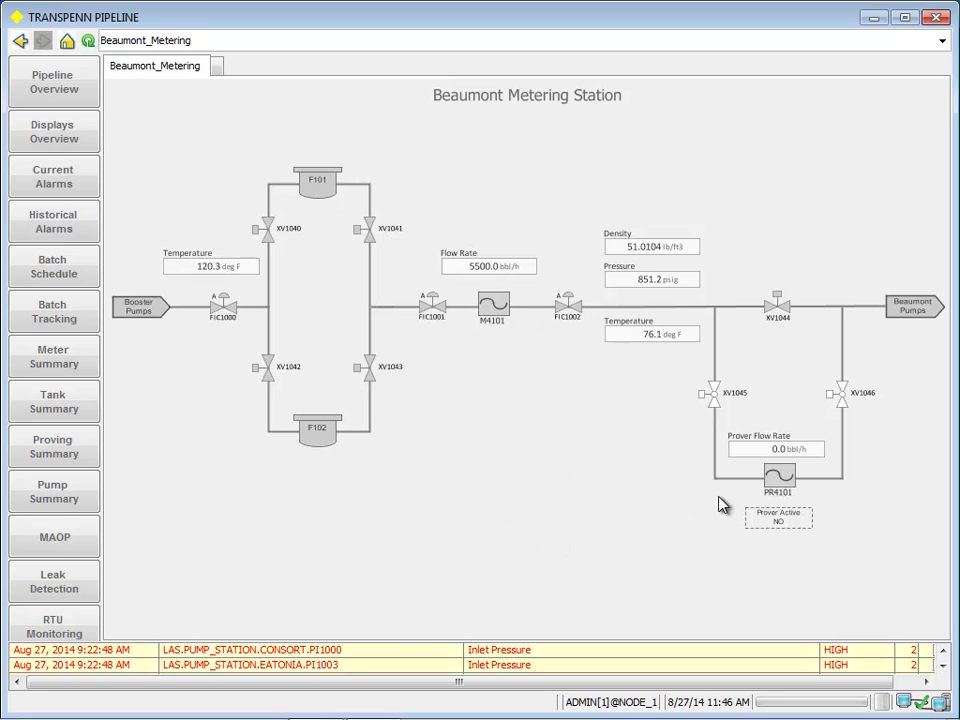
left_click(786, 485)
left_click_drag(652, 165, 646, 66)
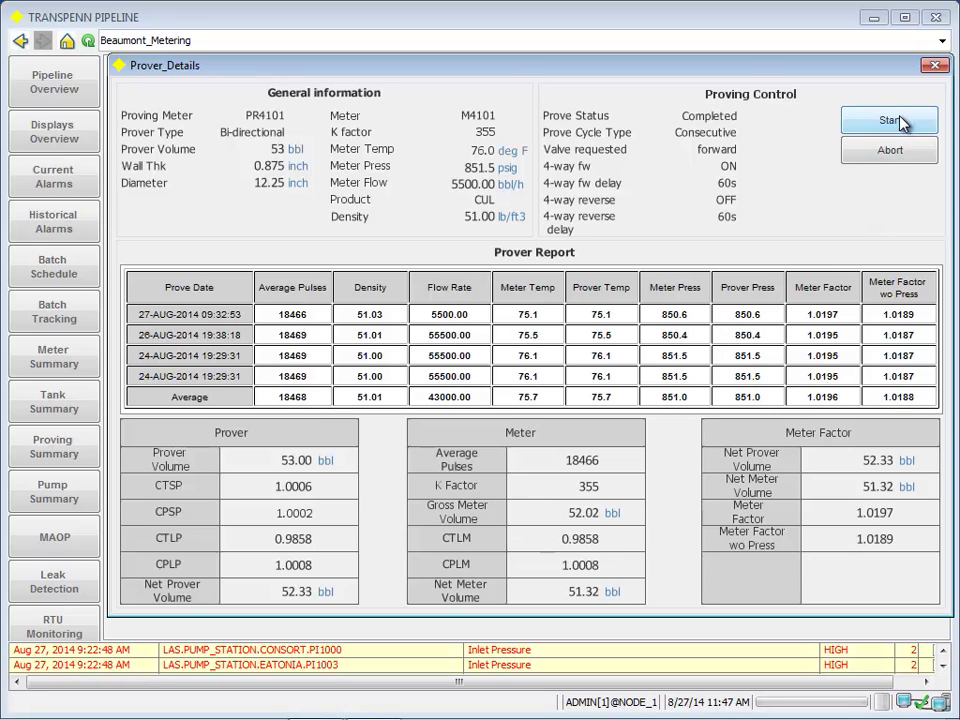
left_click(934, 66)
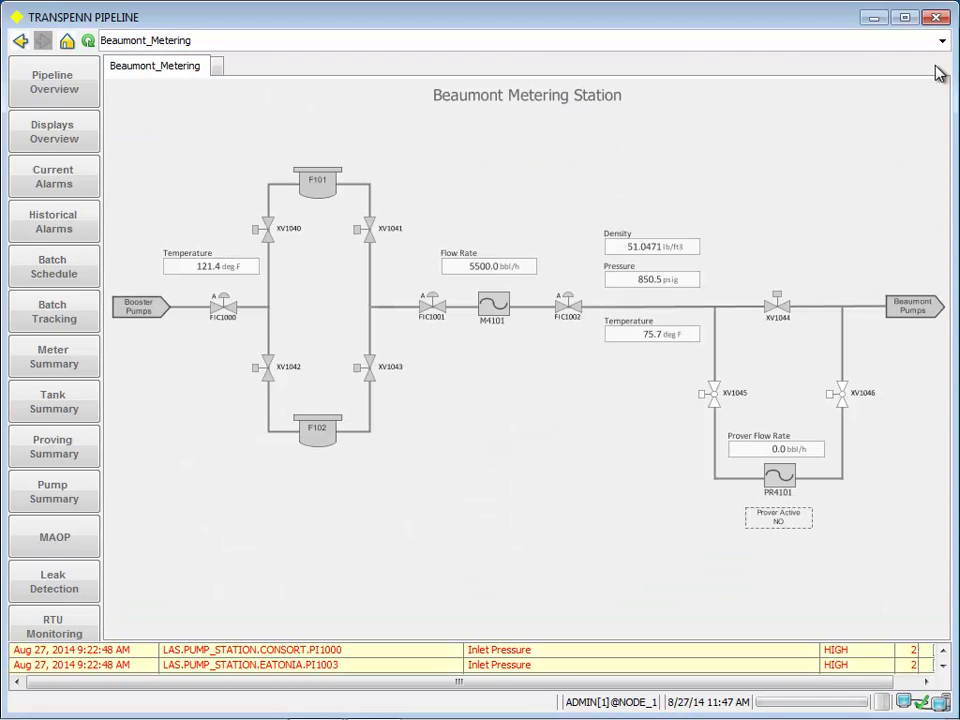
Step: View the Beaumont pig launcher display, then the Donalda Pumping Station display
left_click(64, 138)
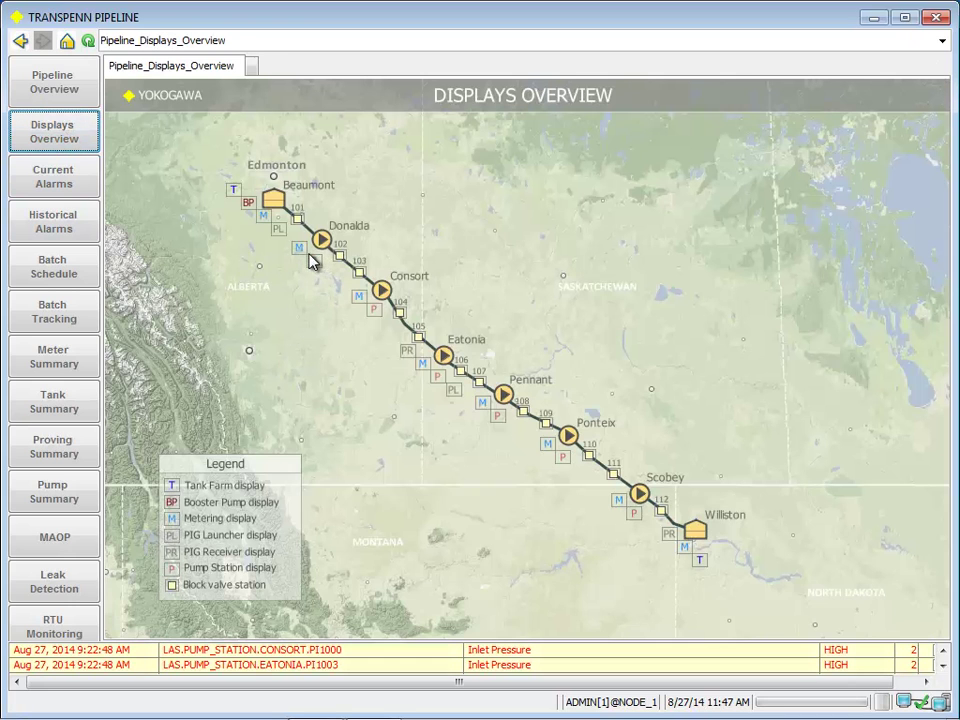
left_click(277, 229)
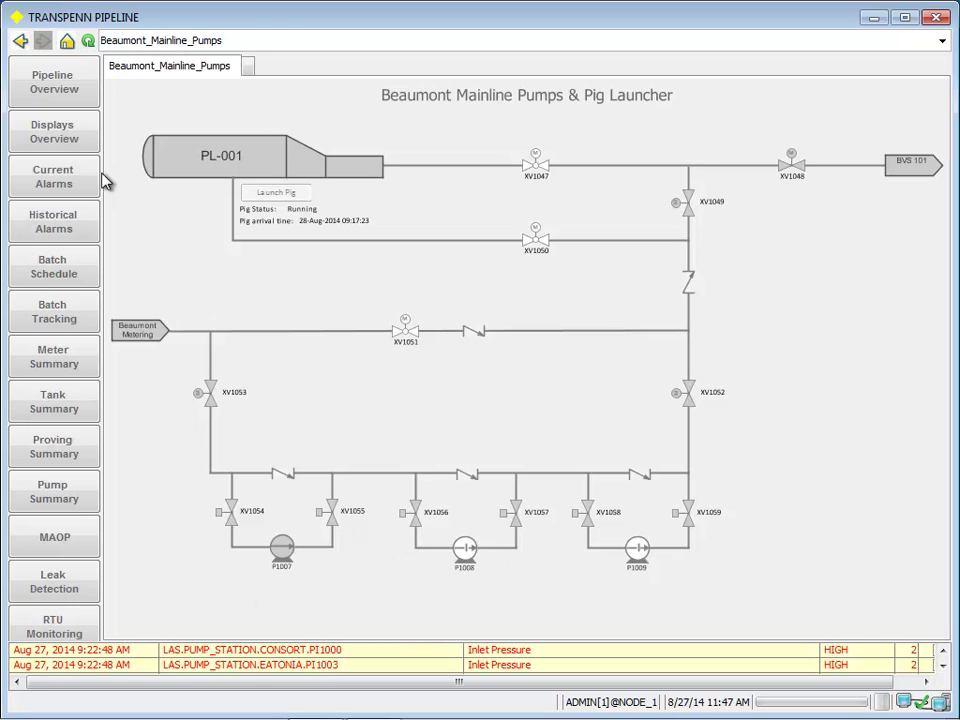
left_click(78, 133)
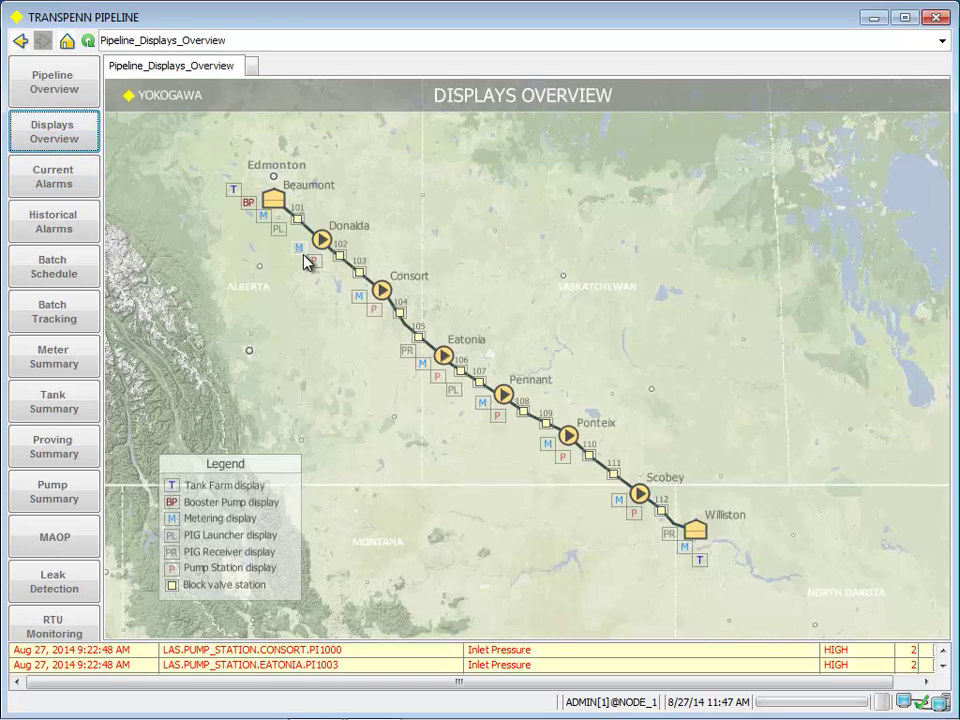
left_click(312, 264)
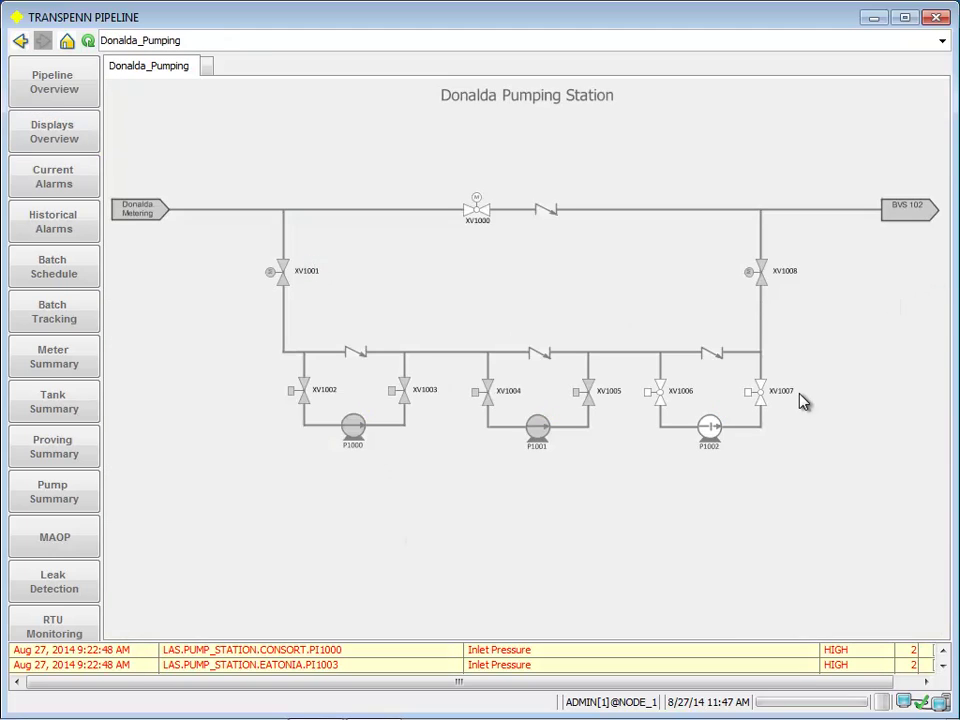
Step: View the Eatonia Metering & Pig Receiver display, then the Williston Tank Farm
left_click(65, 130)
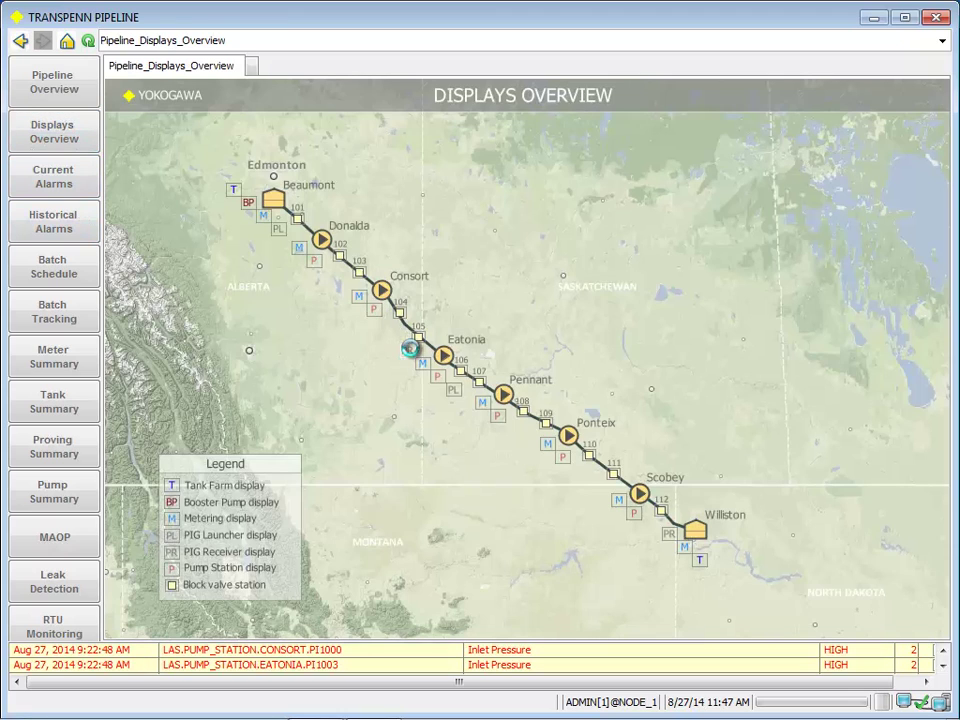
left_click(407, 349)
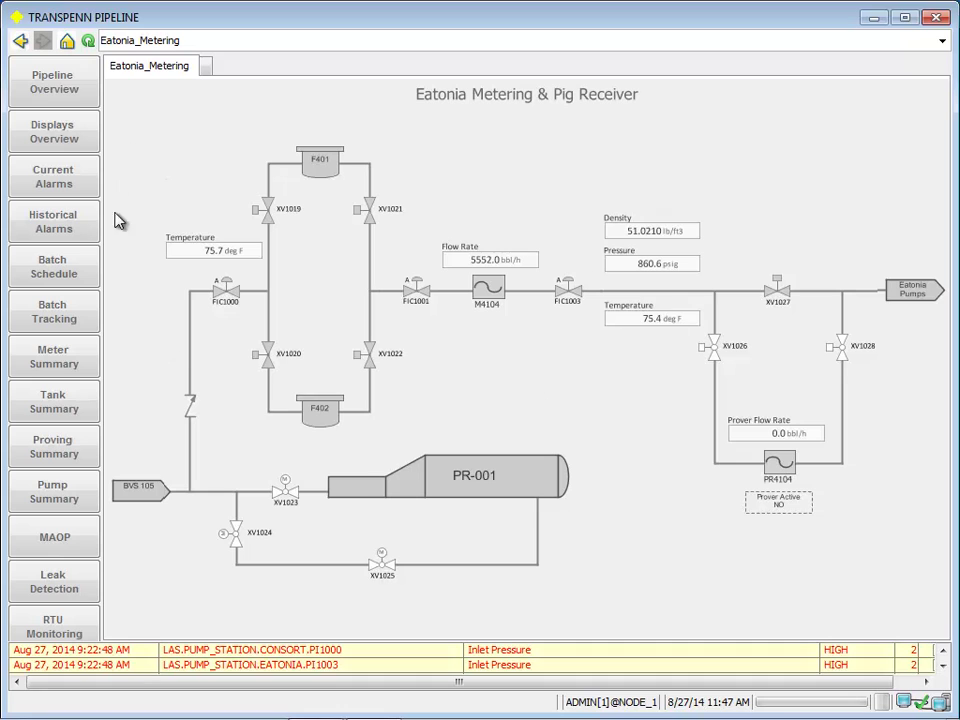
left_click(80, 140)
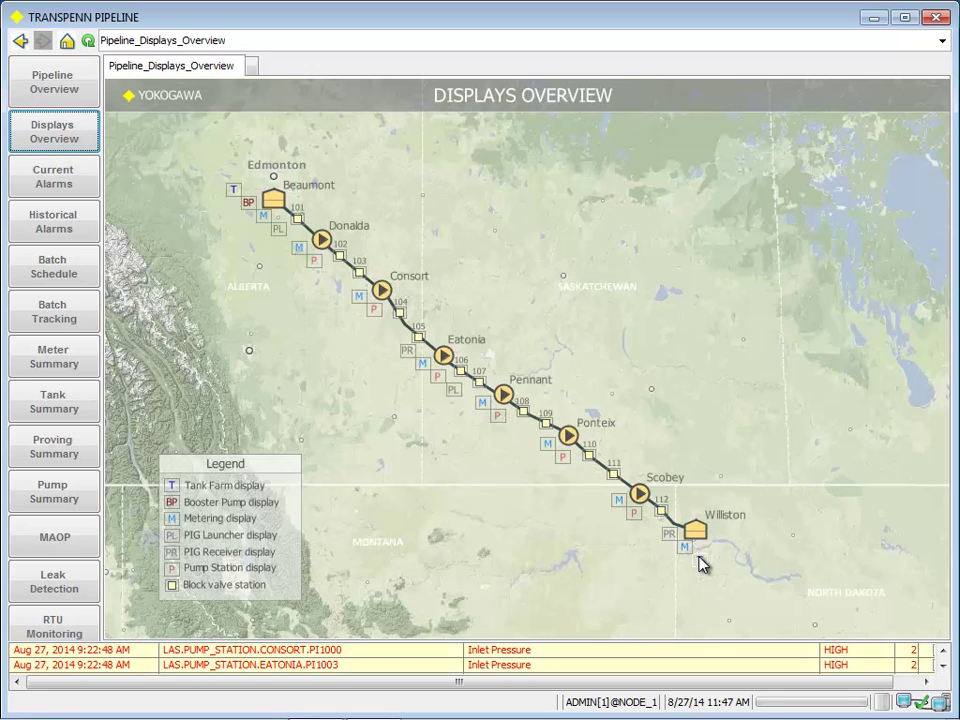
left_click(700, 561)
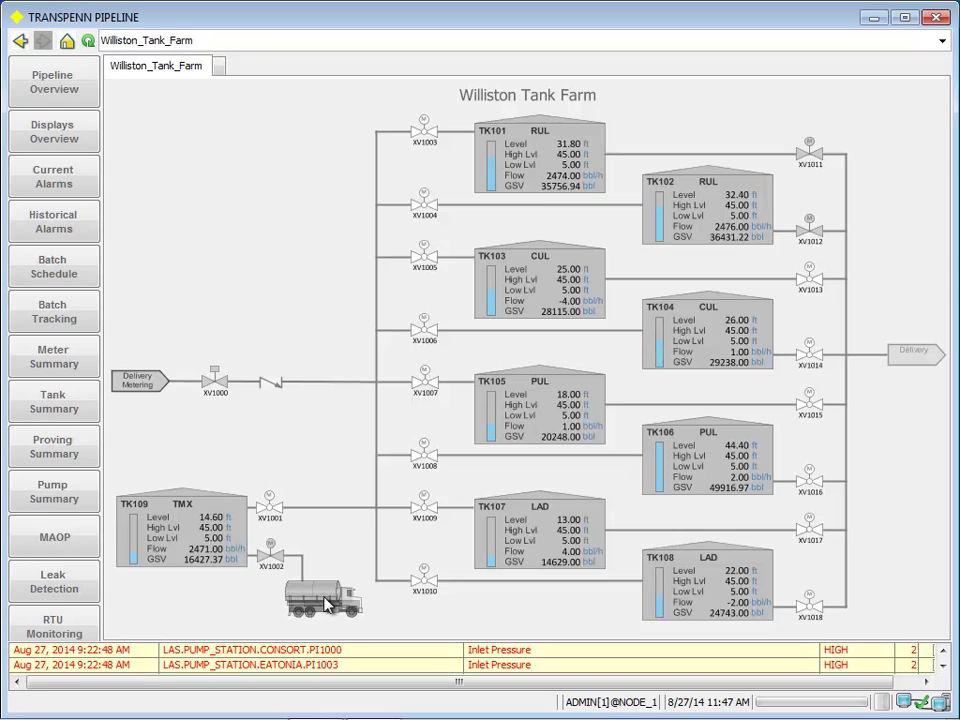
Step: Check current alarms, then open historical alarms and cancel a custom Alarm Time filter
left_click(62, 186)
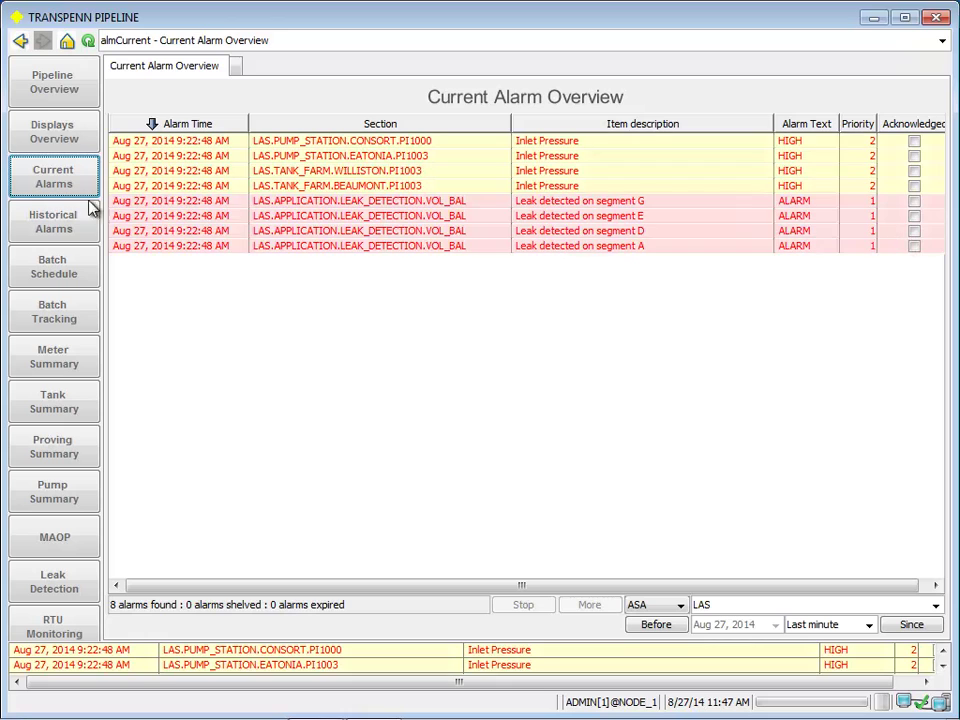
left_click(54, 225)
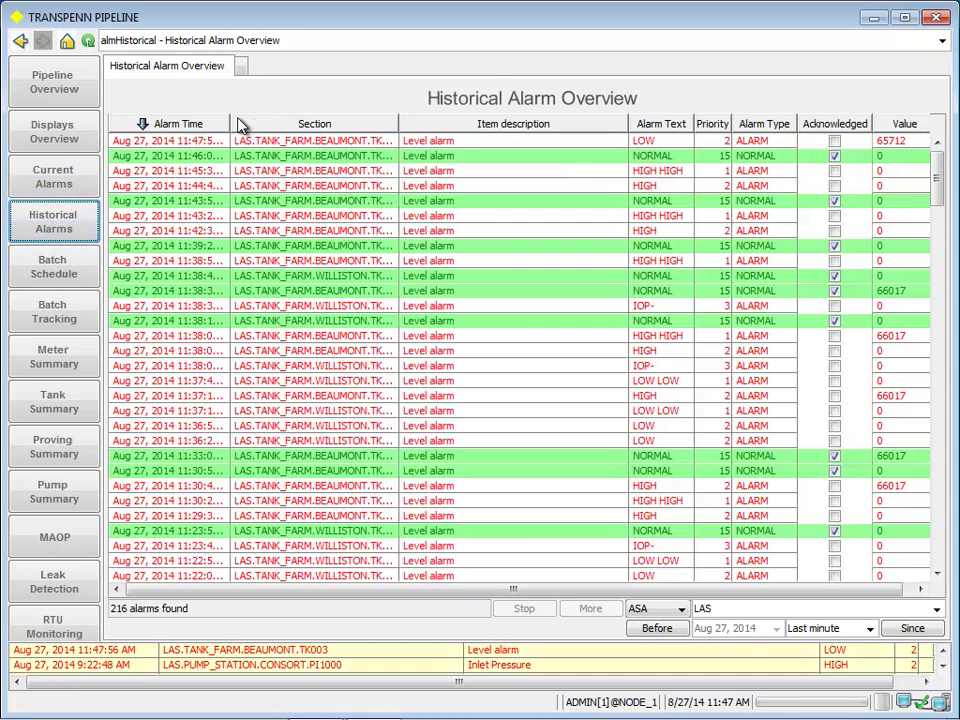
left_click_drag(214, 124, 240, 154)
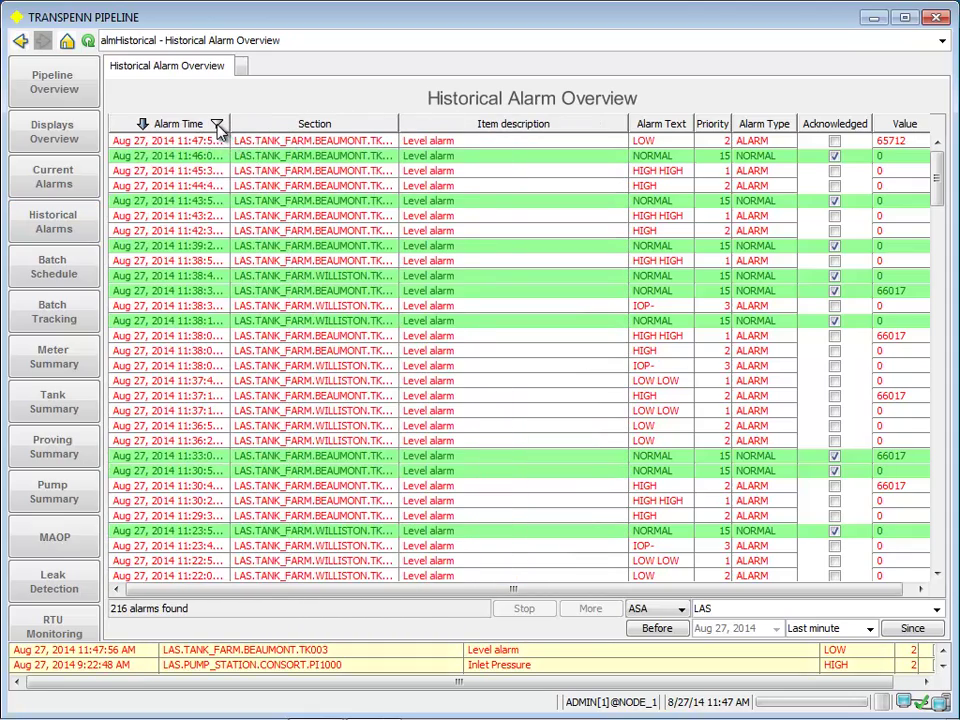
left_click(217, 124)
left_click(110, 154)
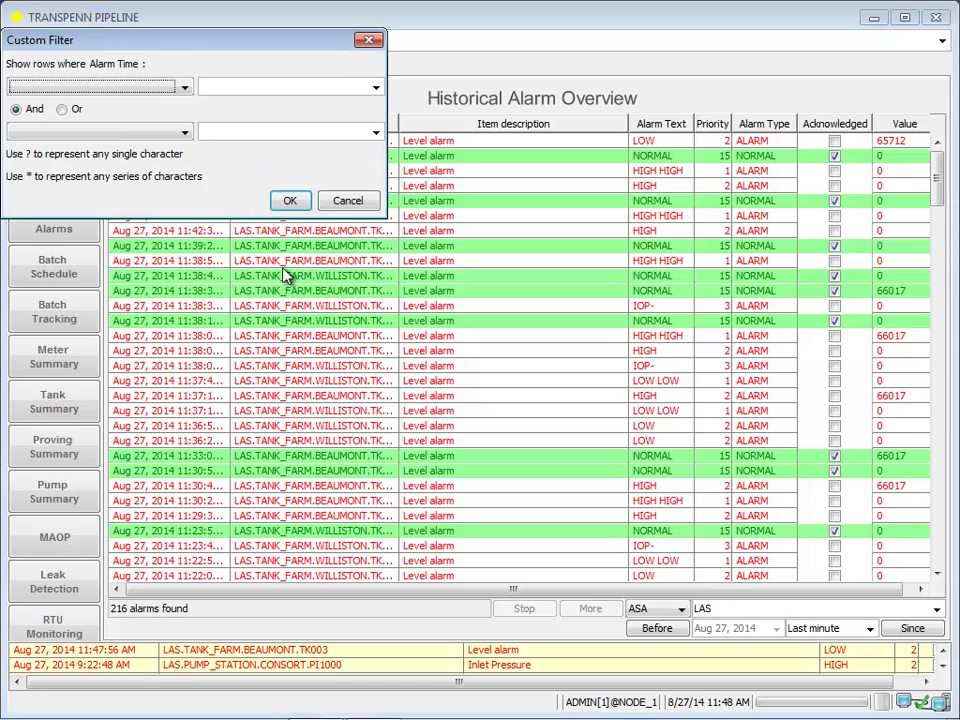
left_click(347, 203)
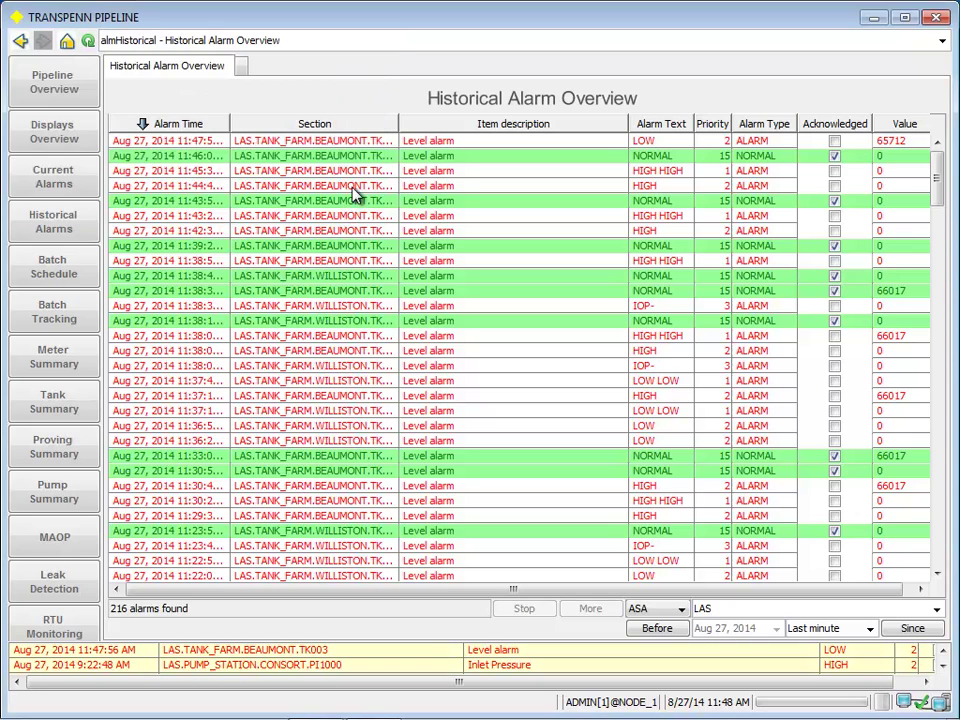
Step: Open the batch schedule, cancel the Add Batch form, and go to Batch Tracking
left_click(60, 265)
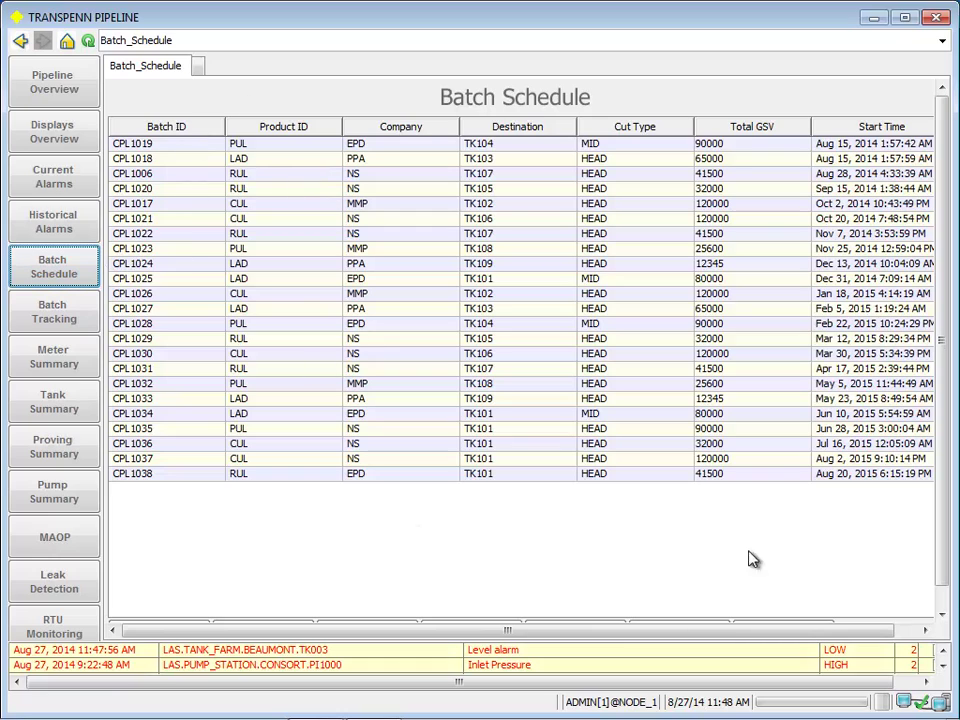
left_click_drag(939, 362, 940, 393)
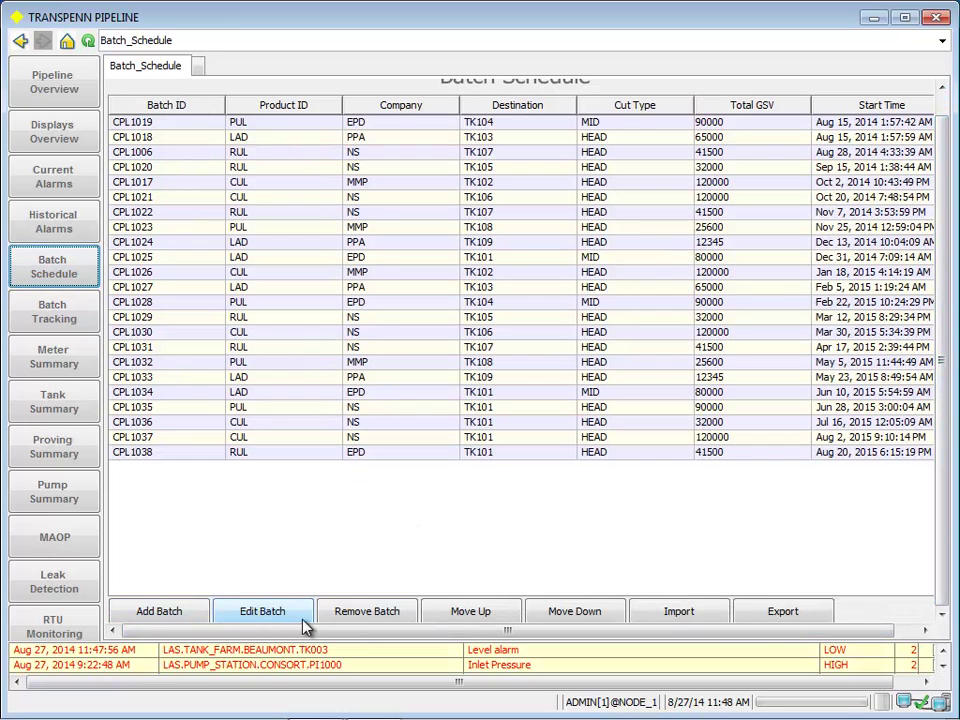
left_click(170, 612)
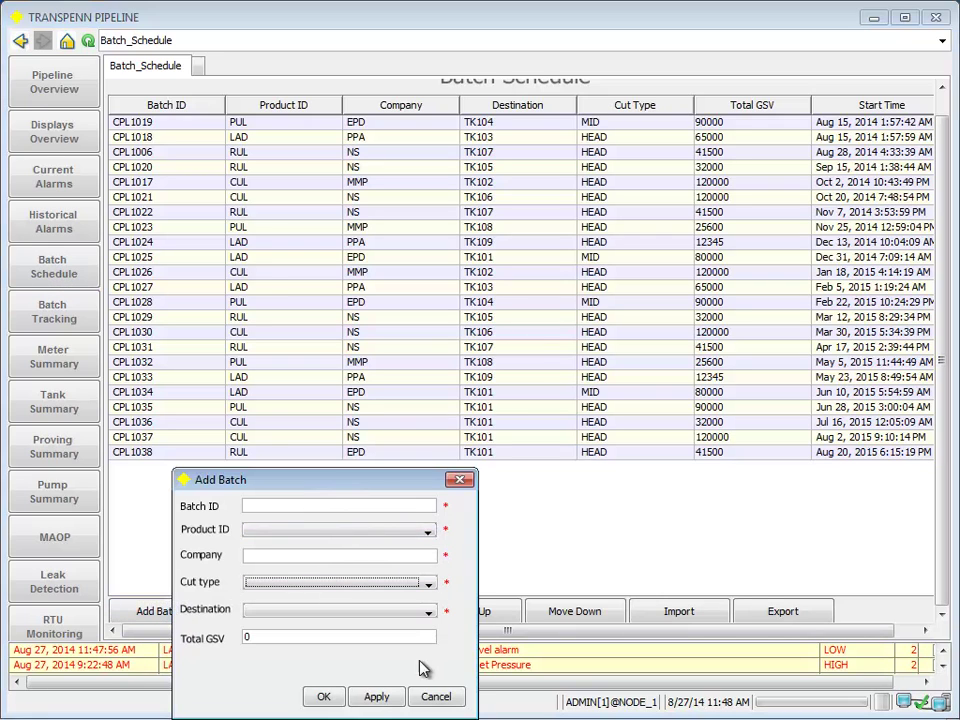
left_click(436, 697)
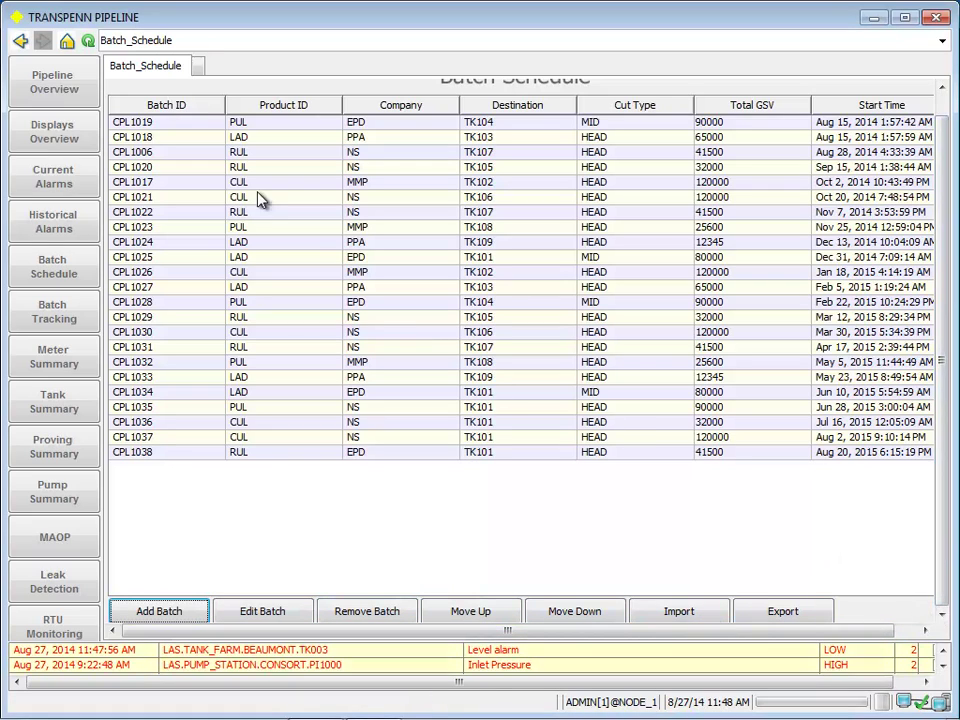
left_click(58, 314)
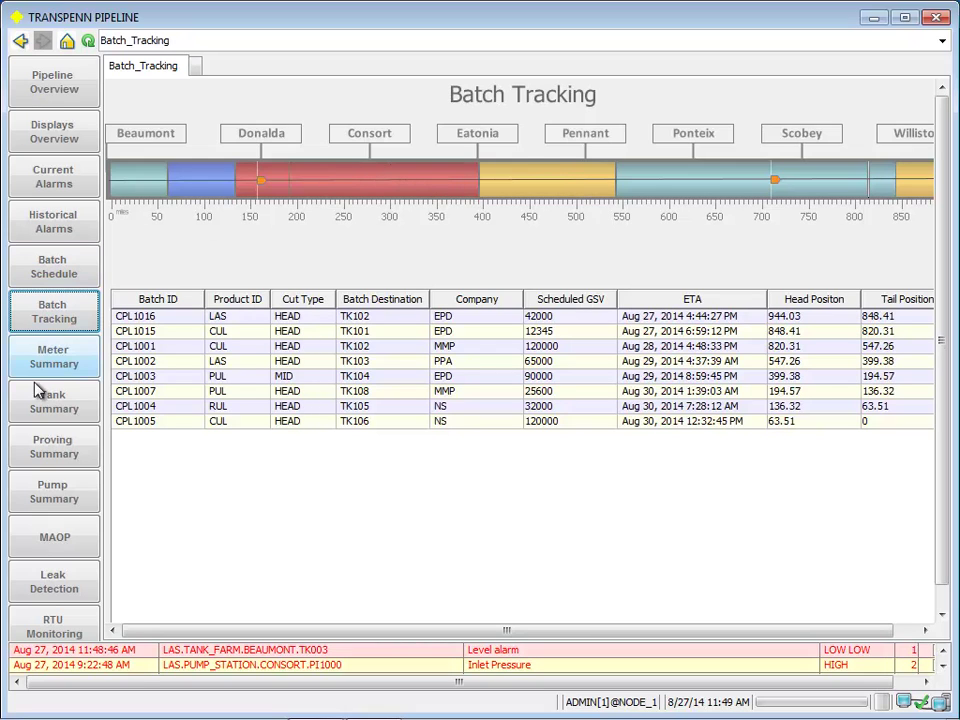
left_click(53, 357)
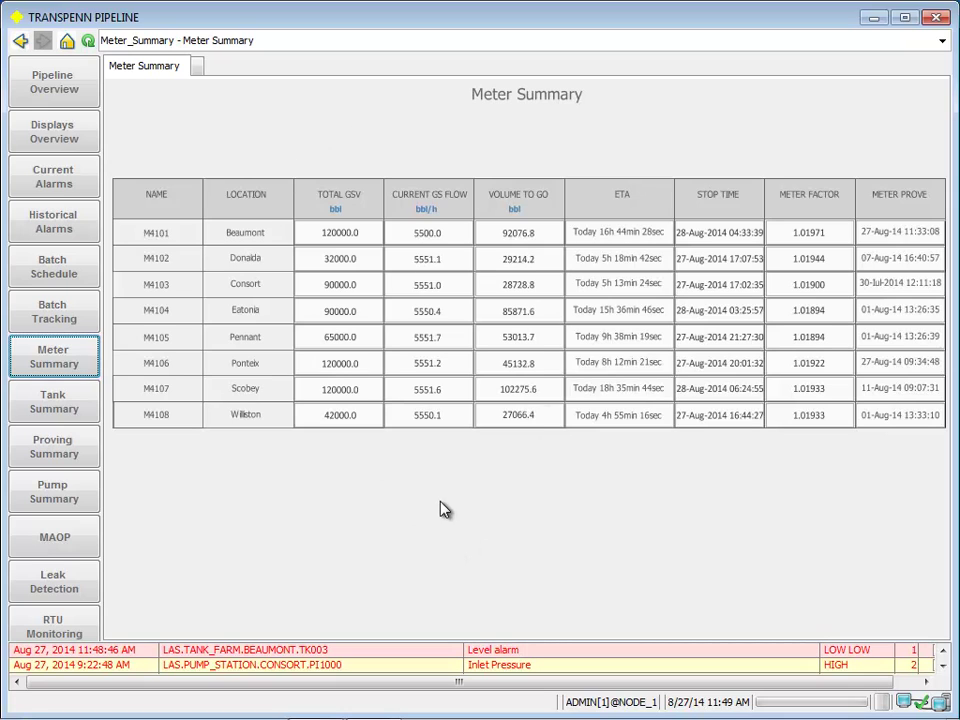
double_click(171, 238)
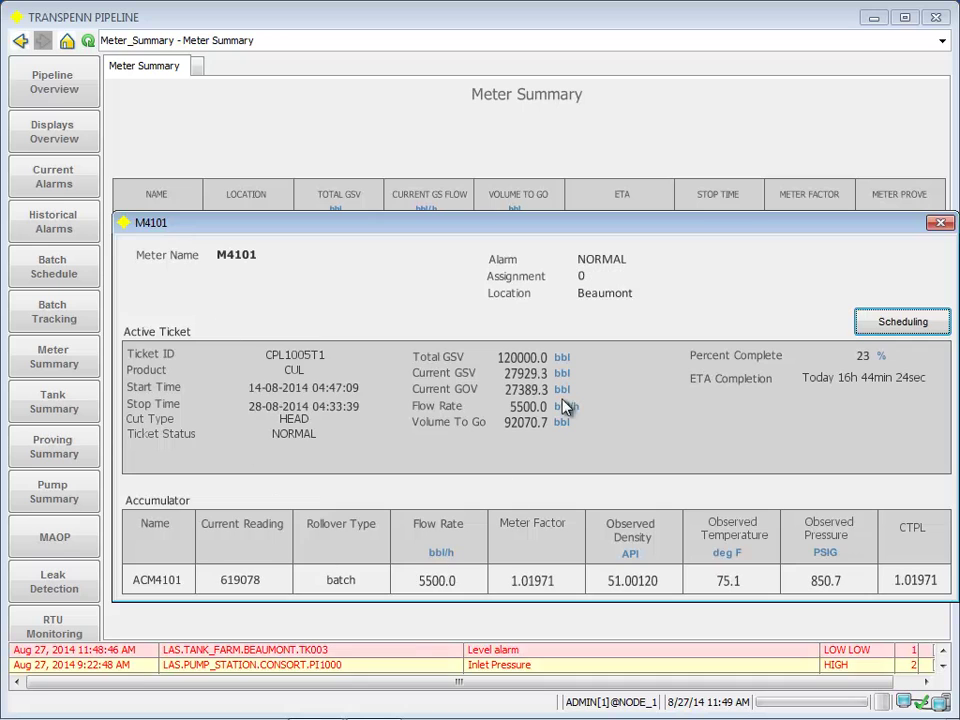
left_click_drag(497, 235, 484, 172)
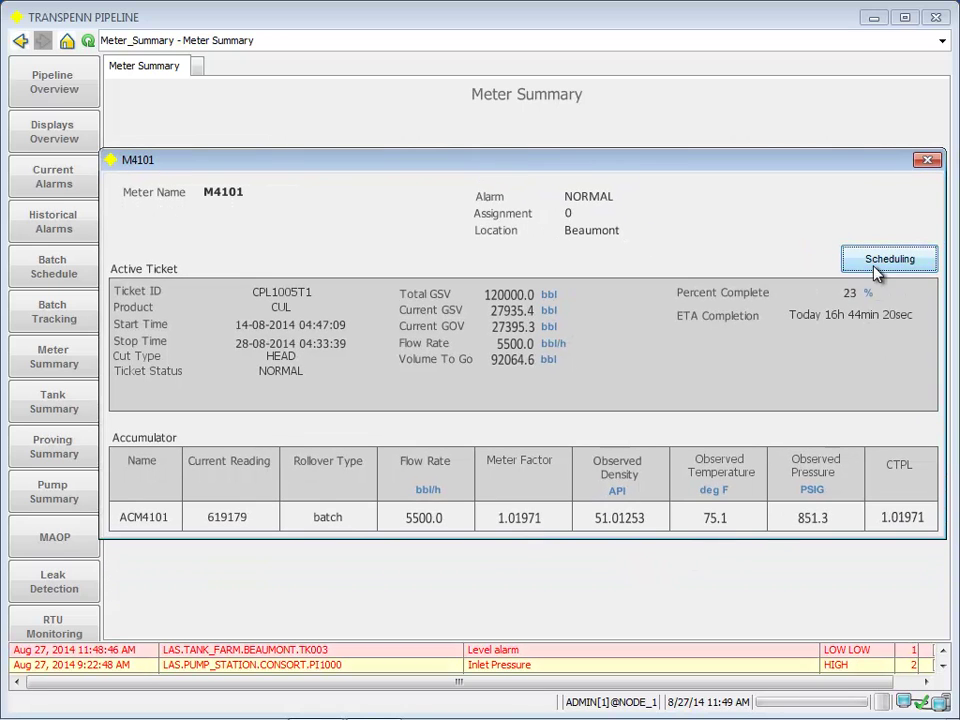
left_click(878, 260)
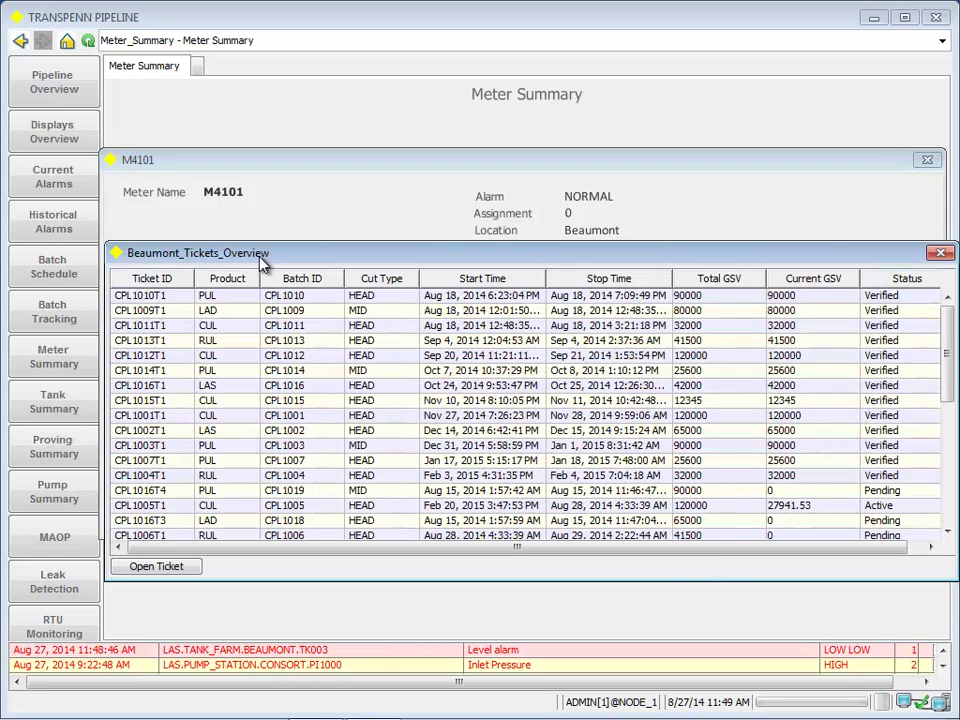
left_click(186, 567)
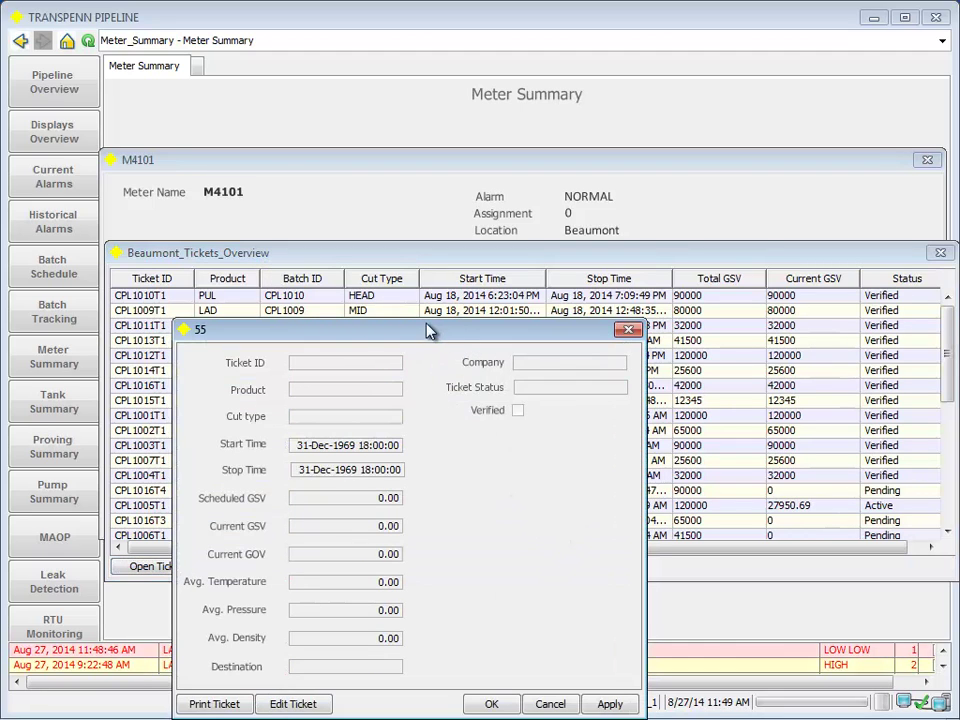
left_click_drag(426, 330, 447, 210)
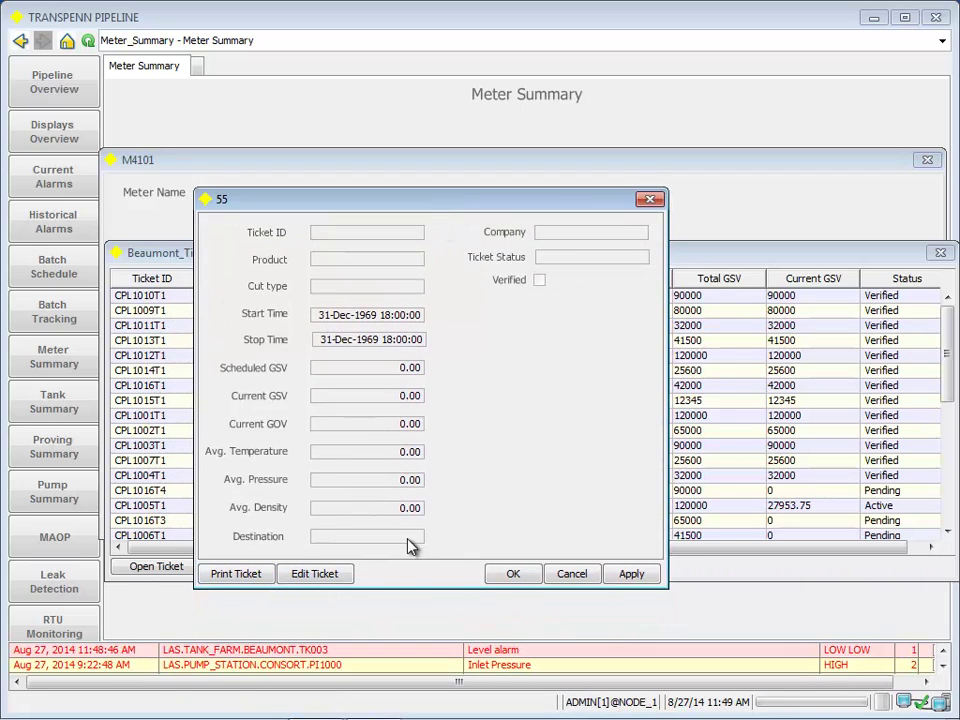
left_click(650, 200)
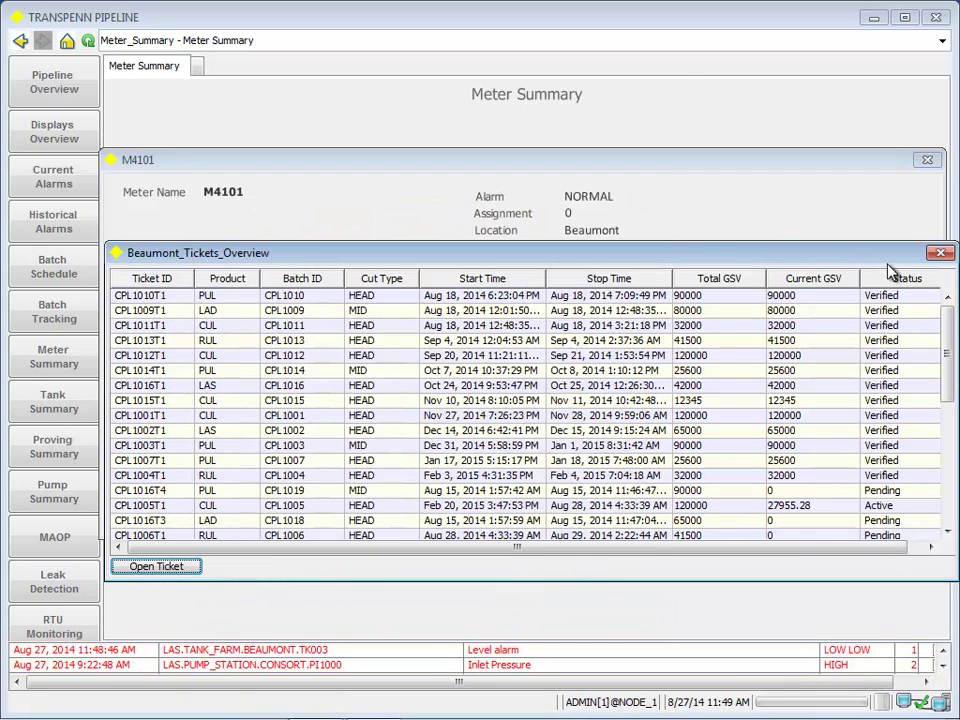
left_click(939, 253)
left_click(928, 160)
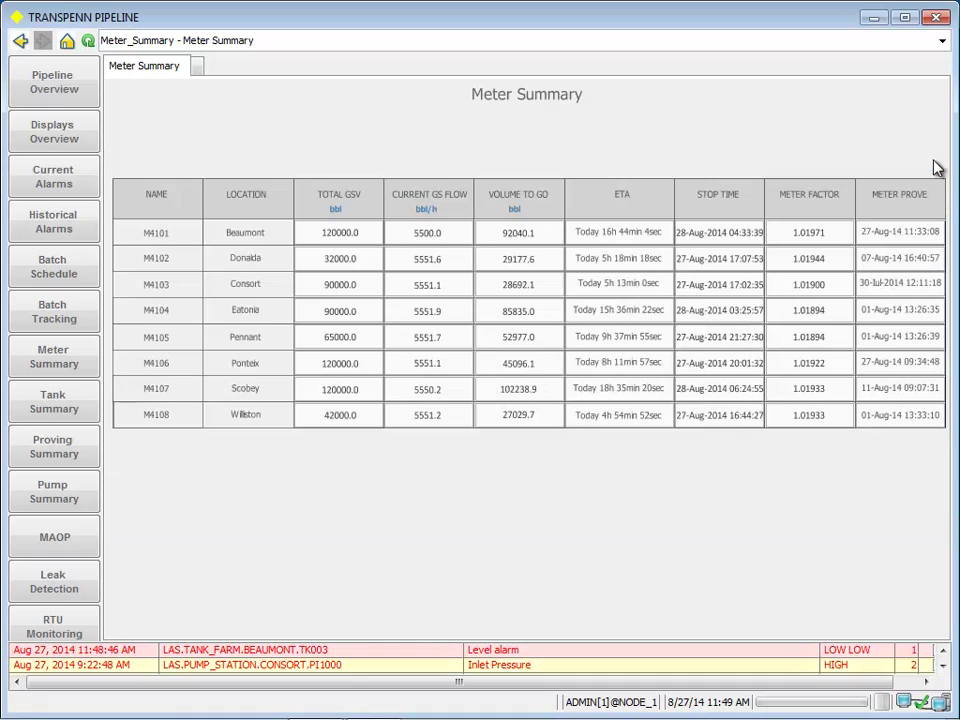
Step: Open the Tank Summary and bring up tank TK001's details
left_click(75, 405)
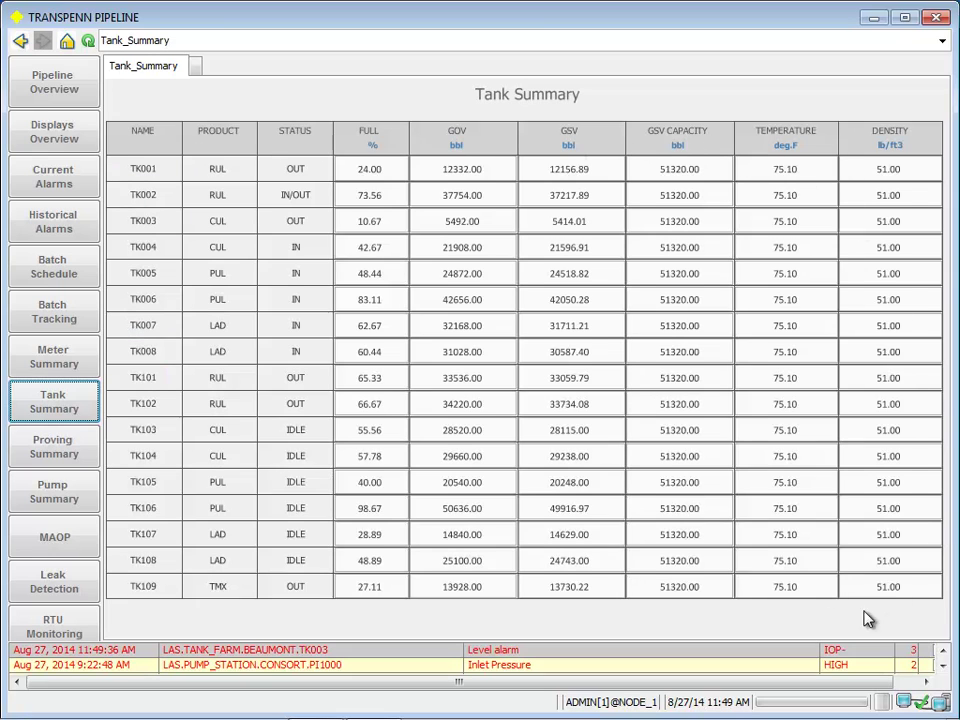
double_click(159, 171)
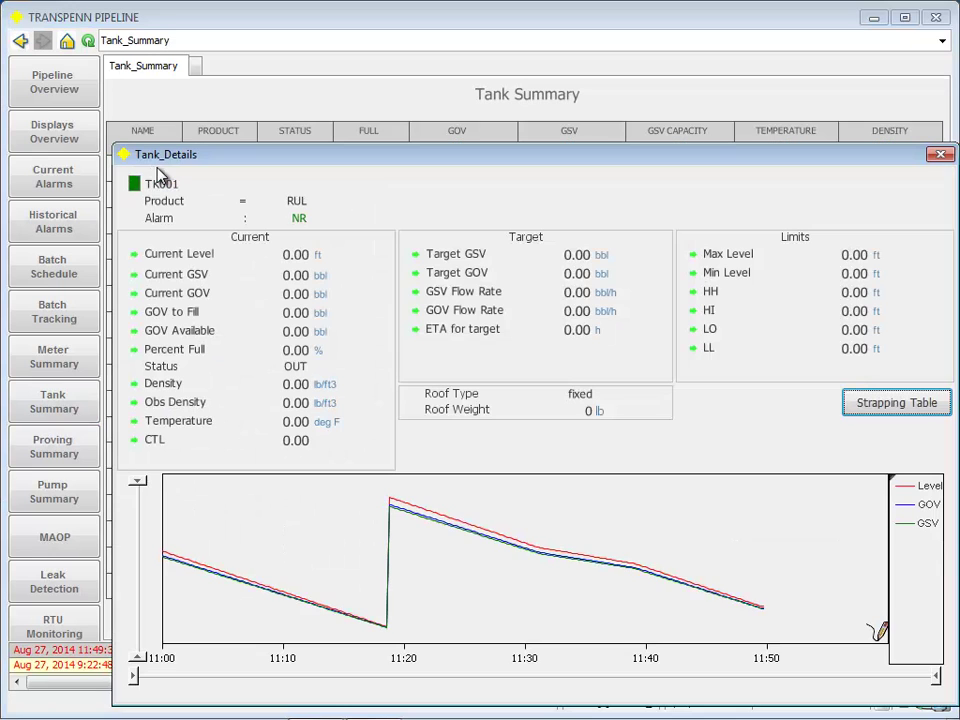
left_click_drag(220, 158, 236, 99)
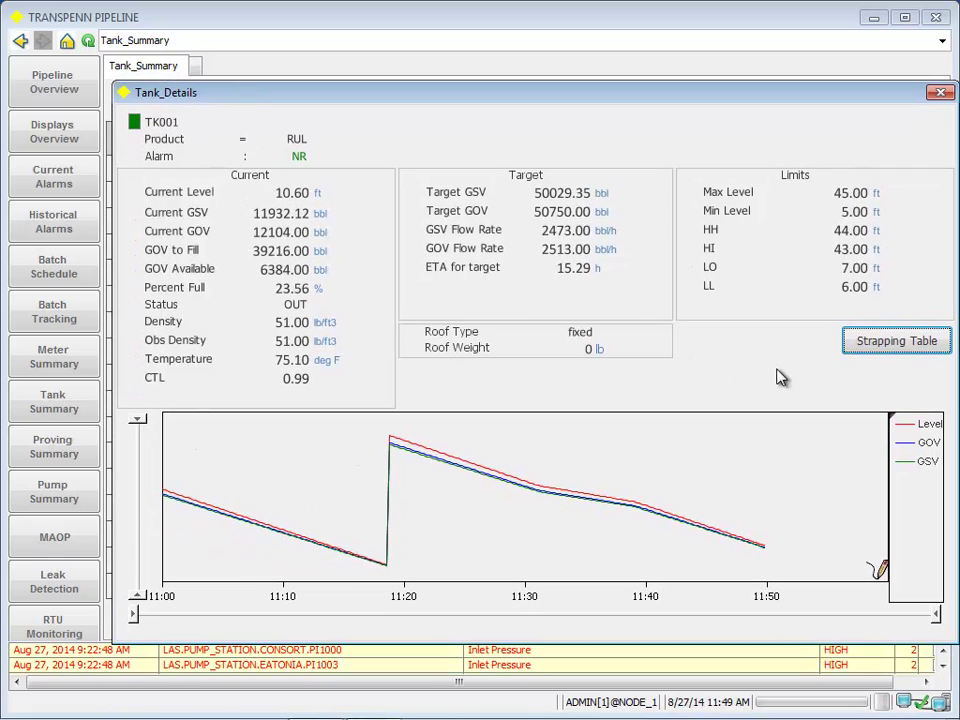
Step: Review TK001's strapping table in Incremental and GOV views, then close both windows
left_click(879, 343)
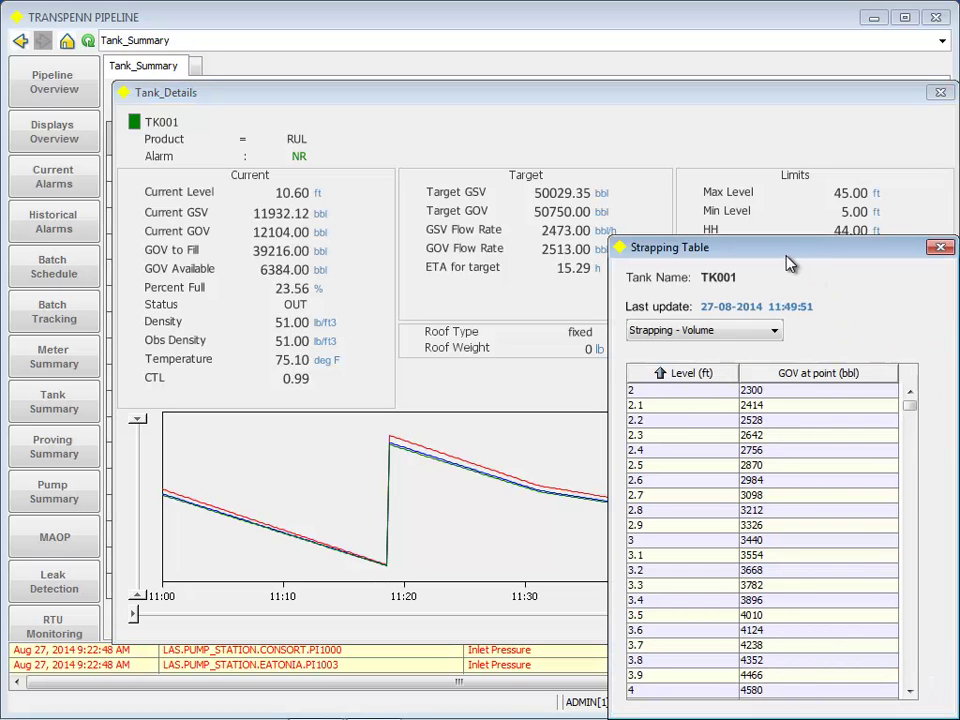
left_click_drag(742, 230, 579, 103)
left_click(577, 189)
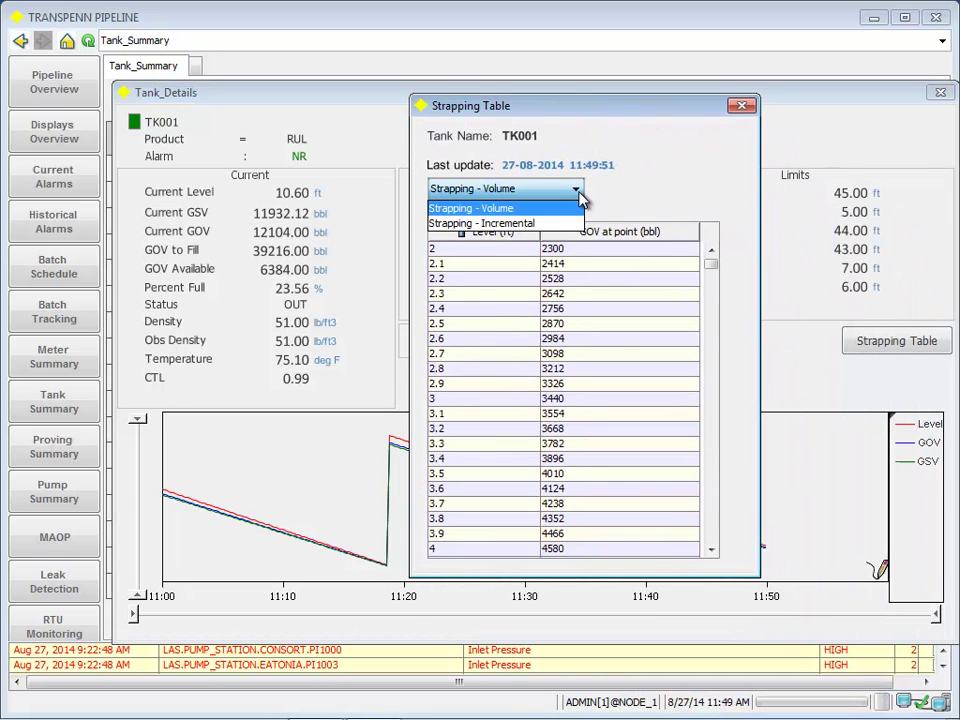
left_click(570, 223)
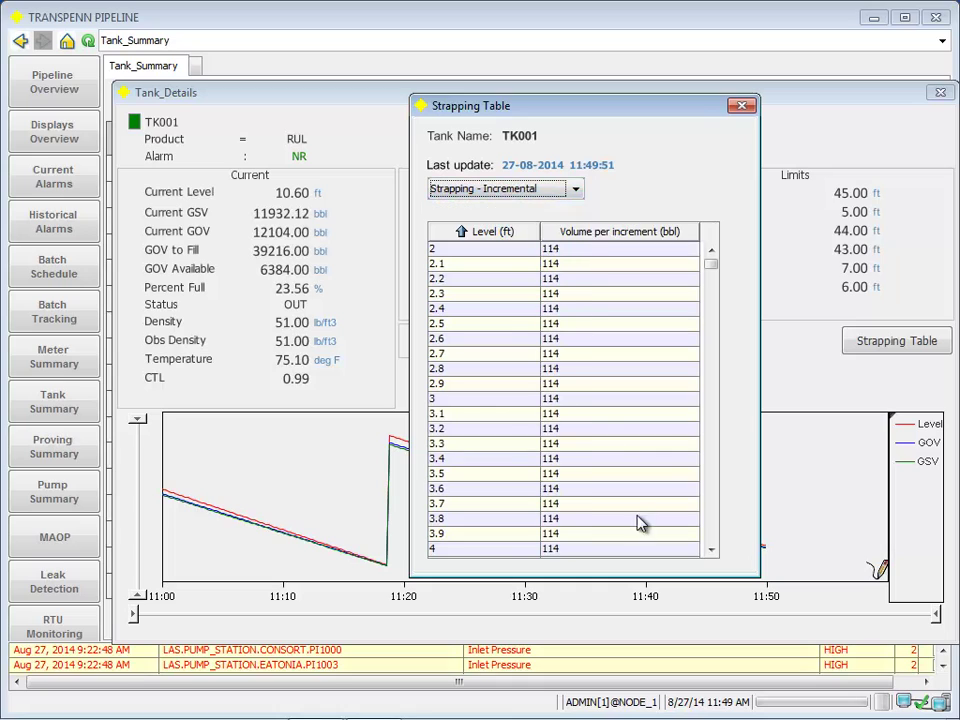
left_click(577, 190)
left_click(508, 209)
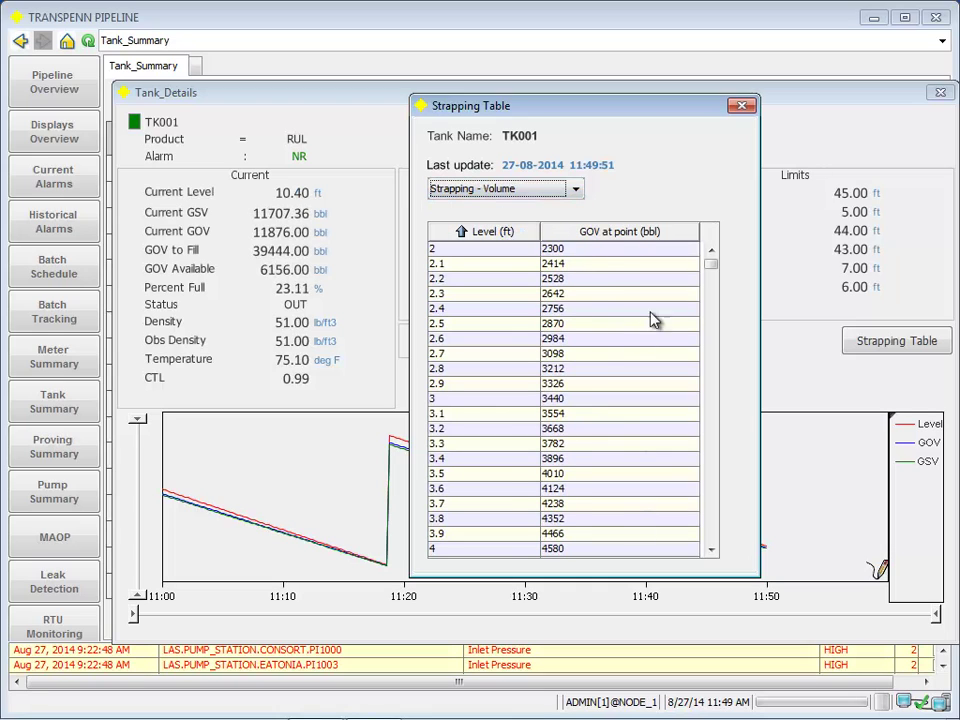
left_click(594, 250)
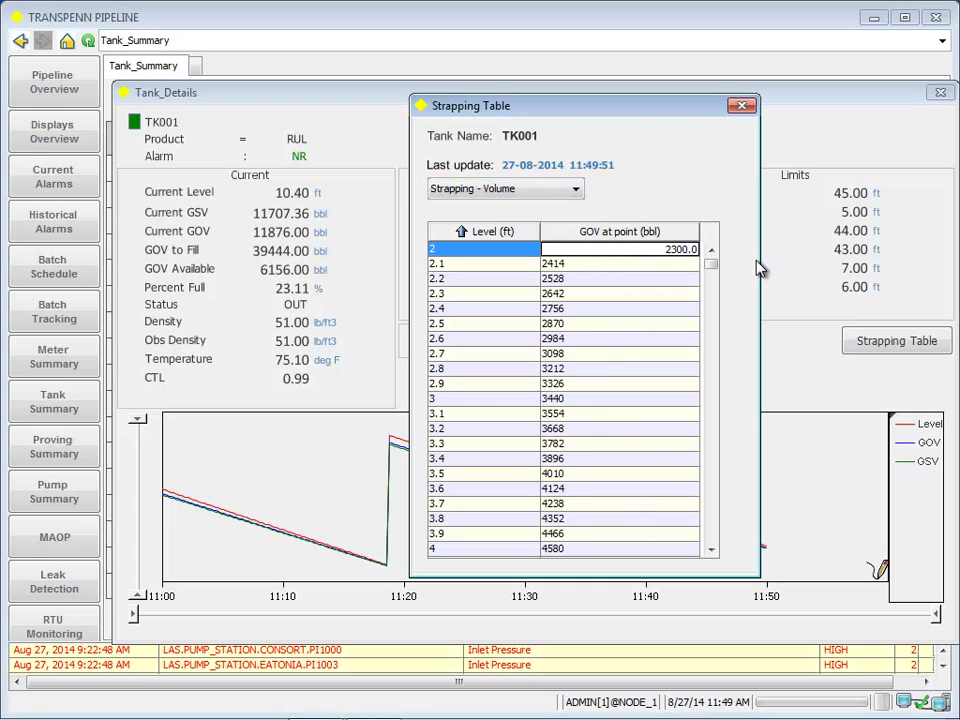
left_click(742, 105)
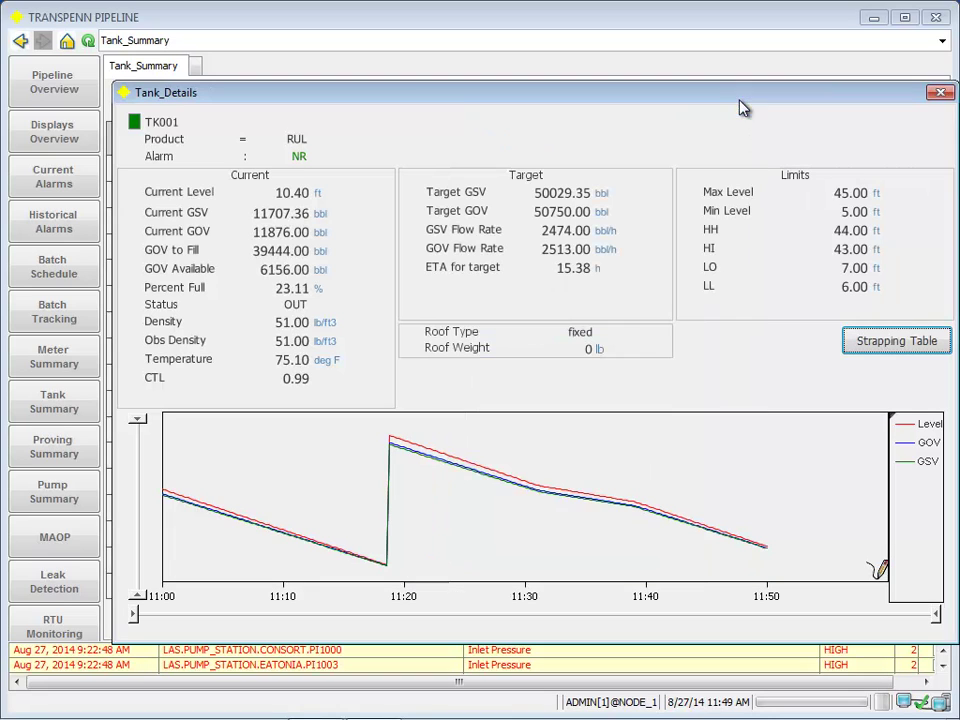
left_click(945, 96)
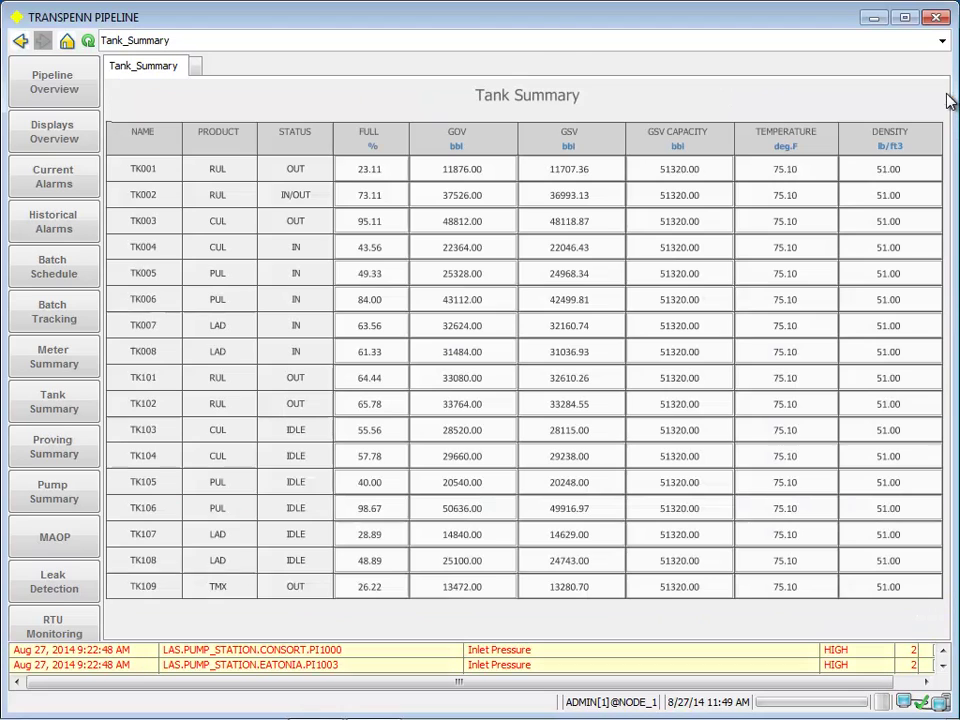
Step: Open prover PR4108's details from the Prover Summary, then close them
left_click(68, 450)
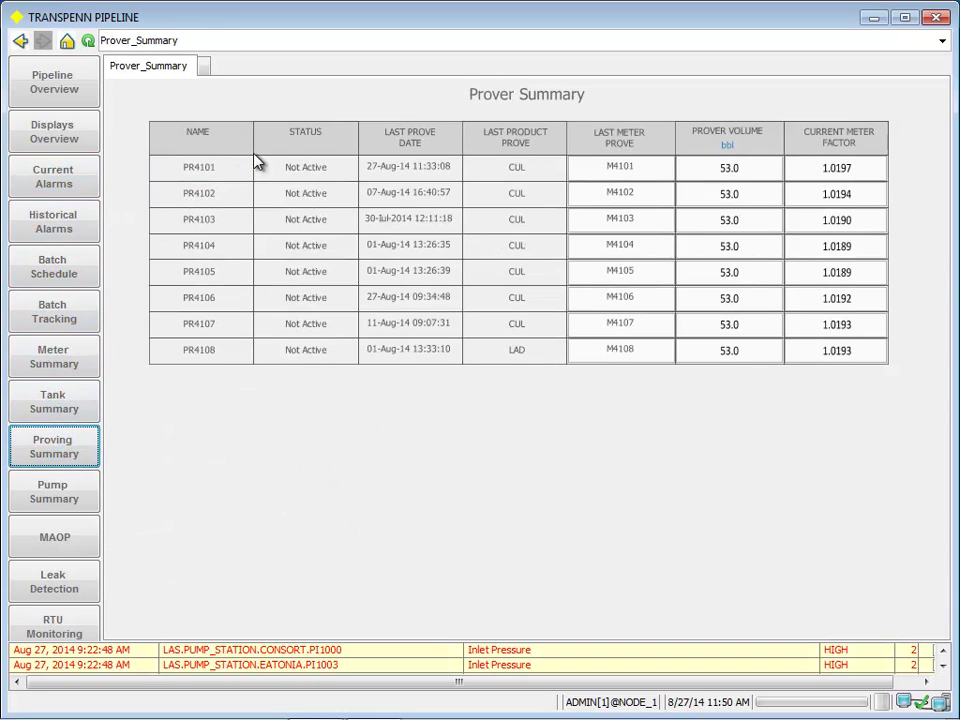
left_click(197, 355)
double_click(197, 352)
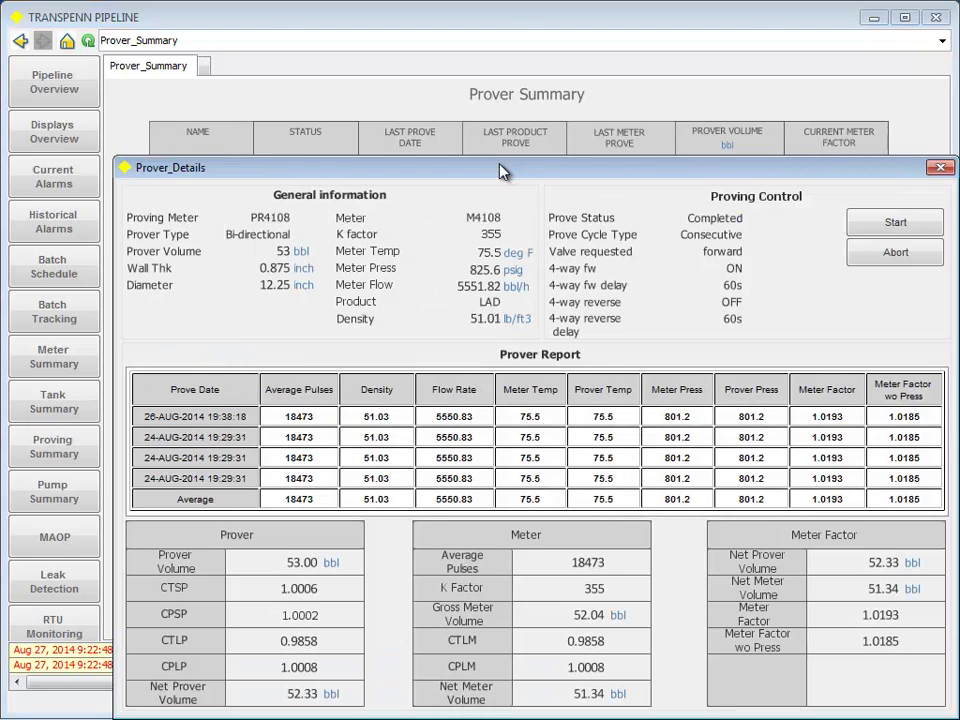
left_click_drag(478, 170, 436, 87)
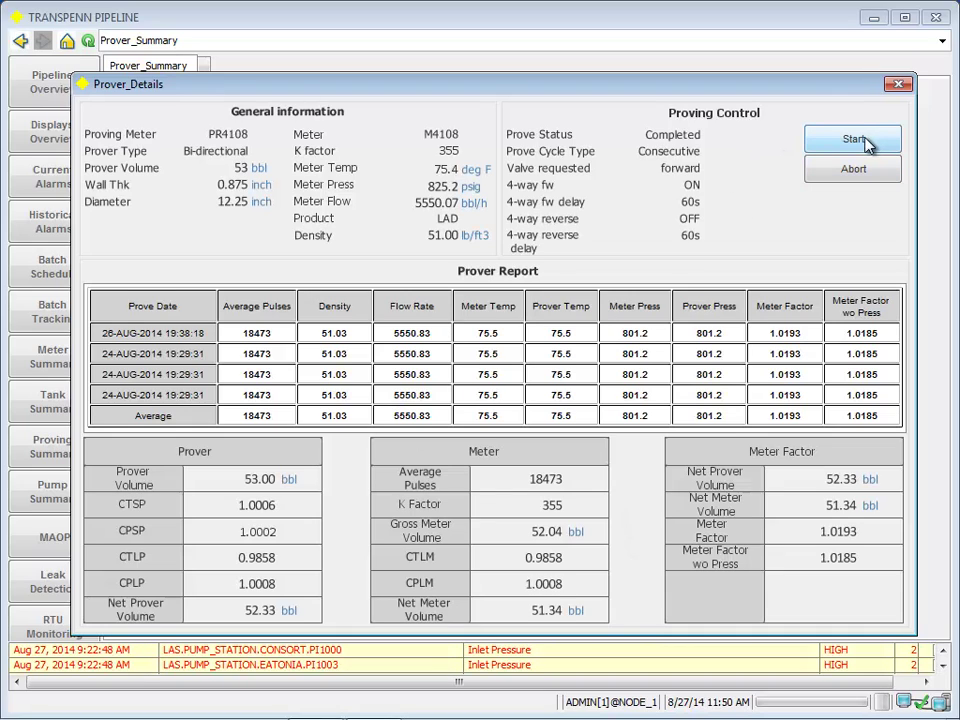
left_click(899, 84)
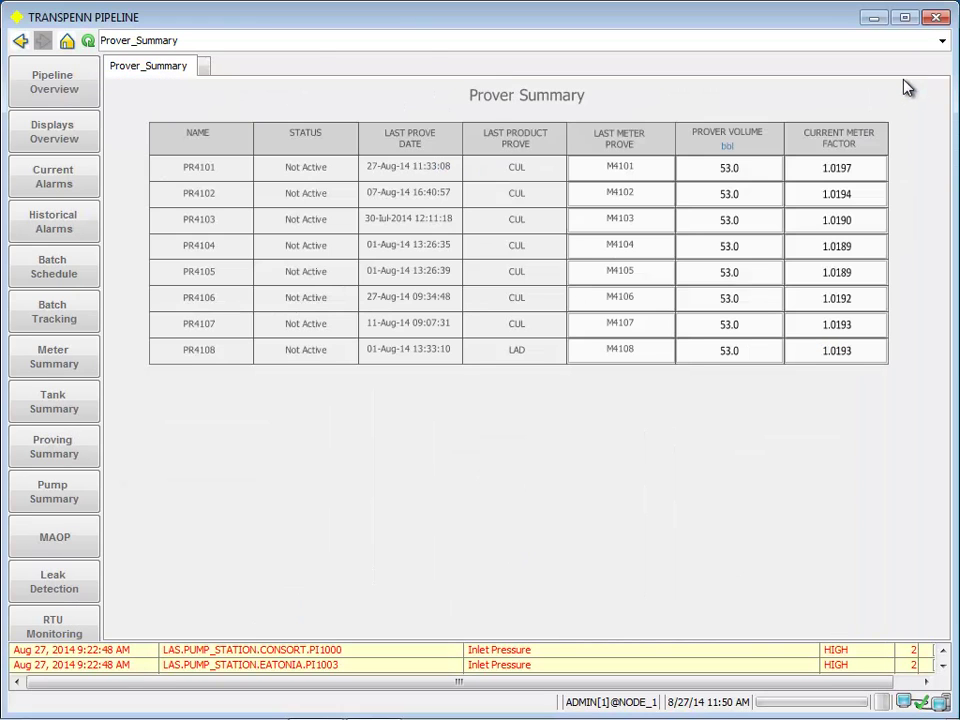
Step: Open pump P1000's details from the Pump Summary and check its start/stop controls
left_click(56, 507)
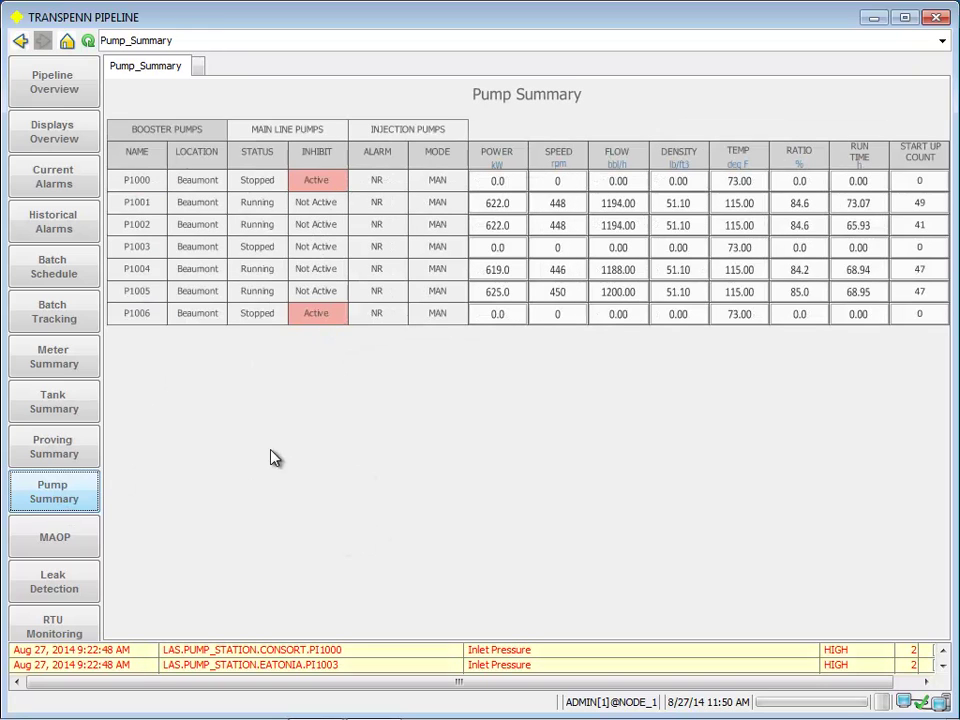
left_click(137, 185)
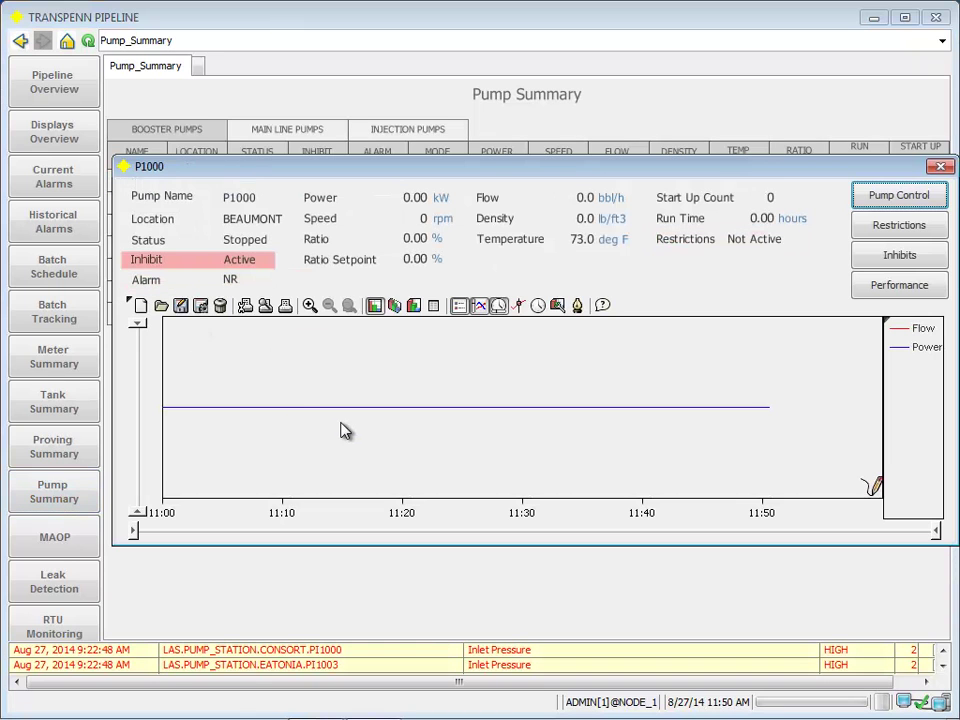
left_click(881, 200)
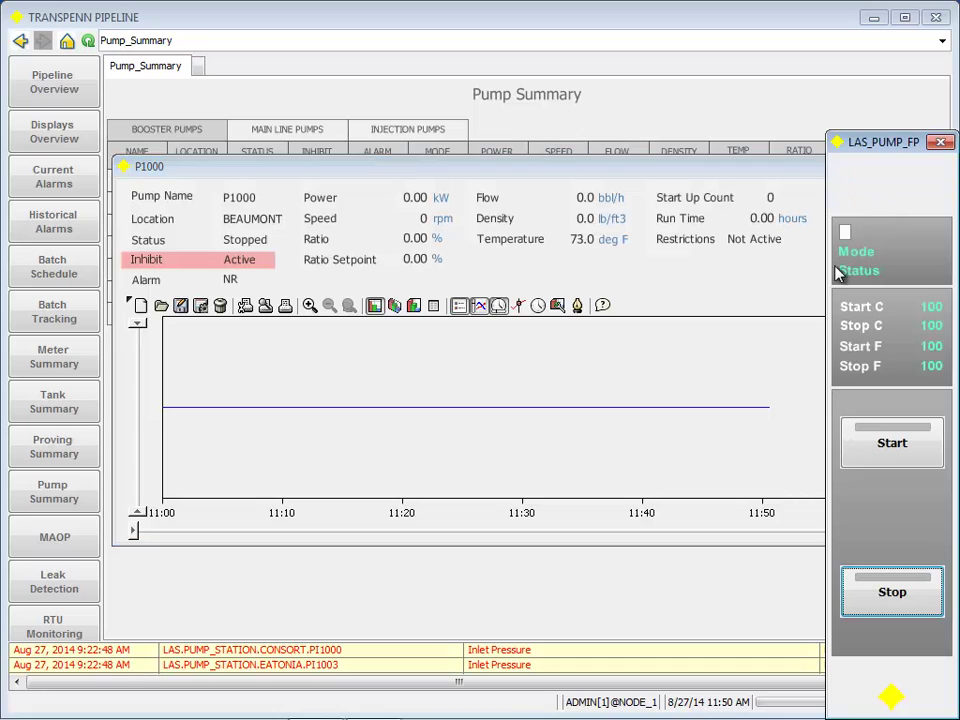
left_click(941, 143)
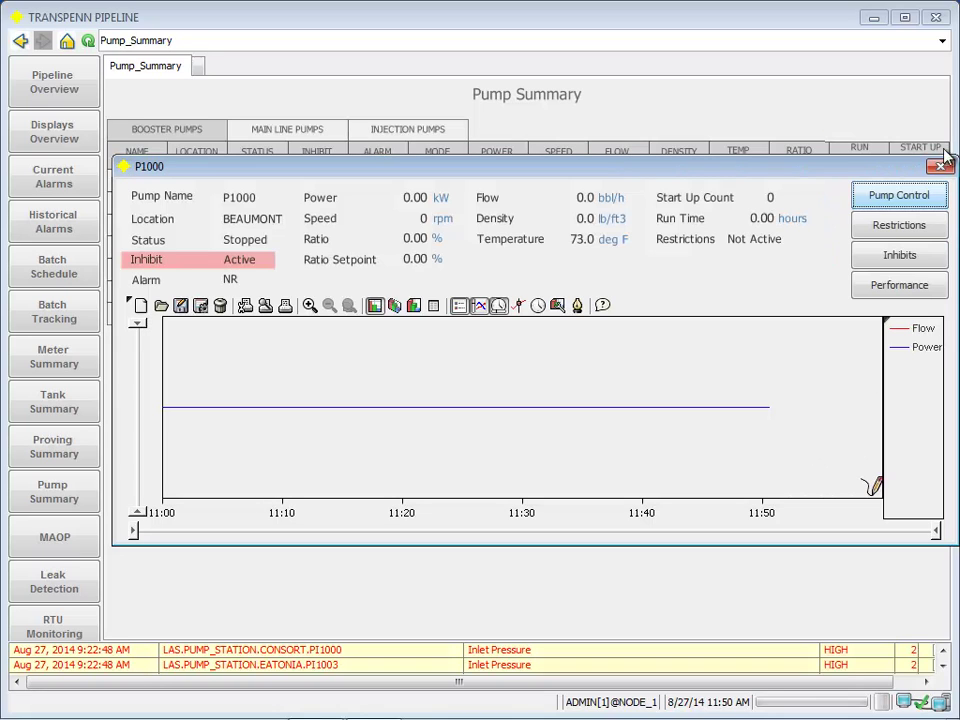
Step: Review P1000's start restrictions, inhibit conditions and performance curve
left_click(899, 226)
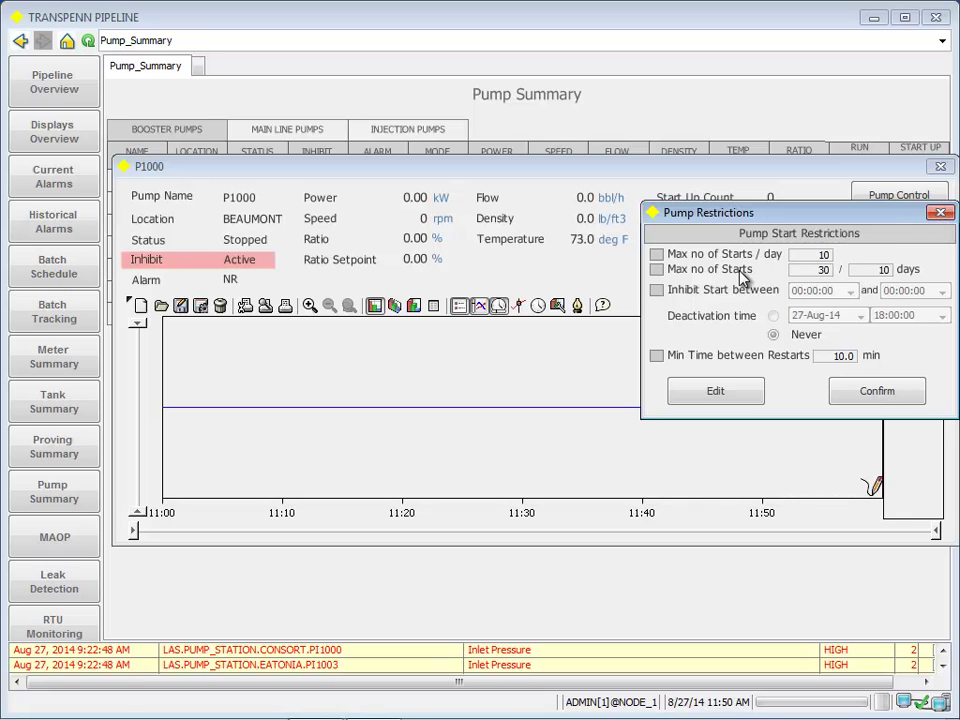
left_click(941, 214)
left_click(922, 262)
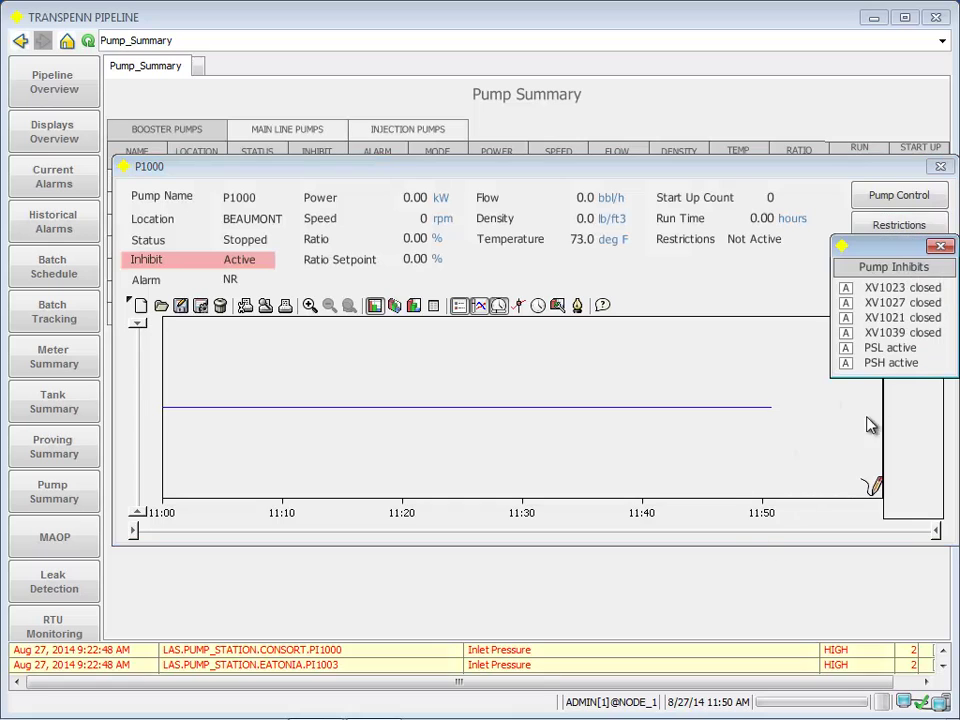
left_click(941, 248)
left_click(912, 284)
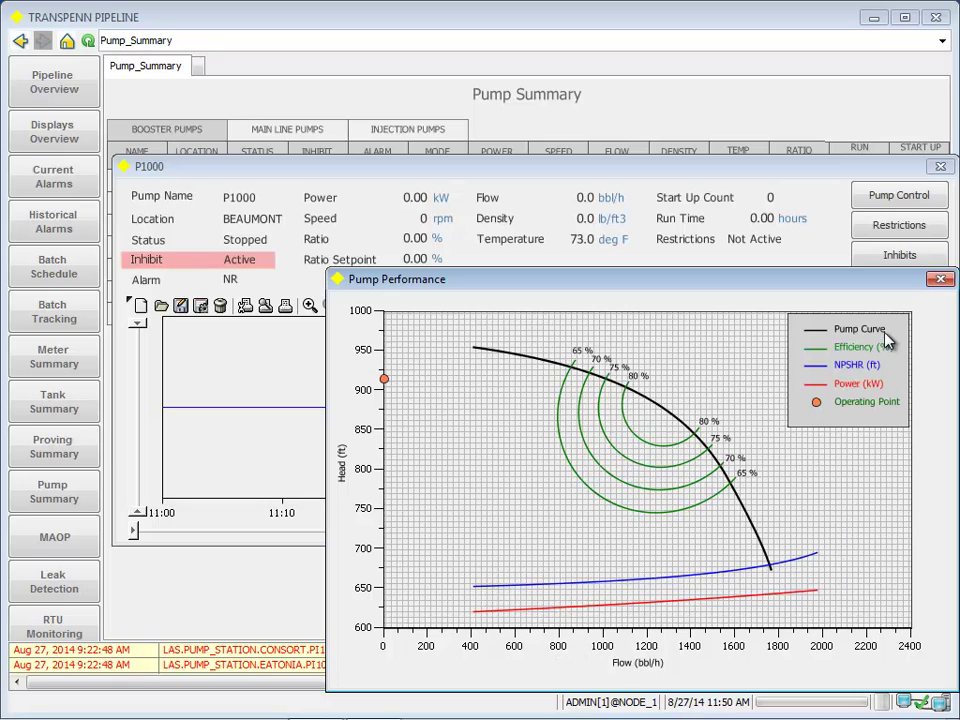
left_click(938, 280)
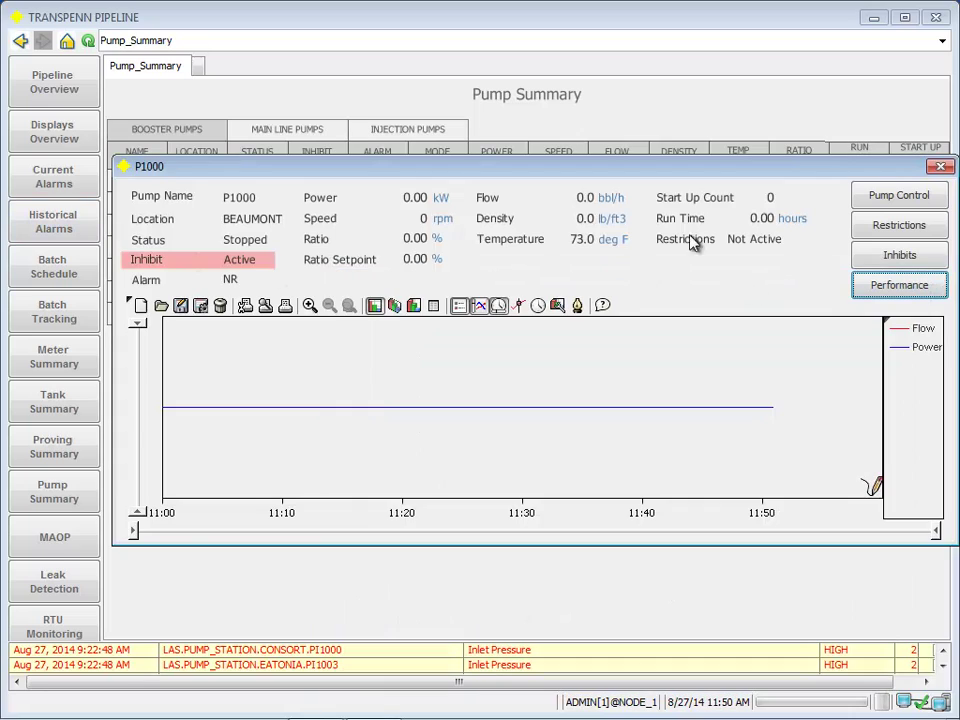
left_click(937, 166)
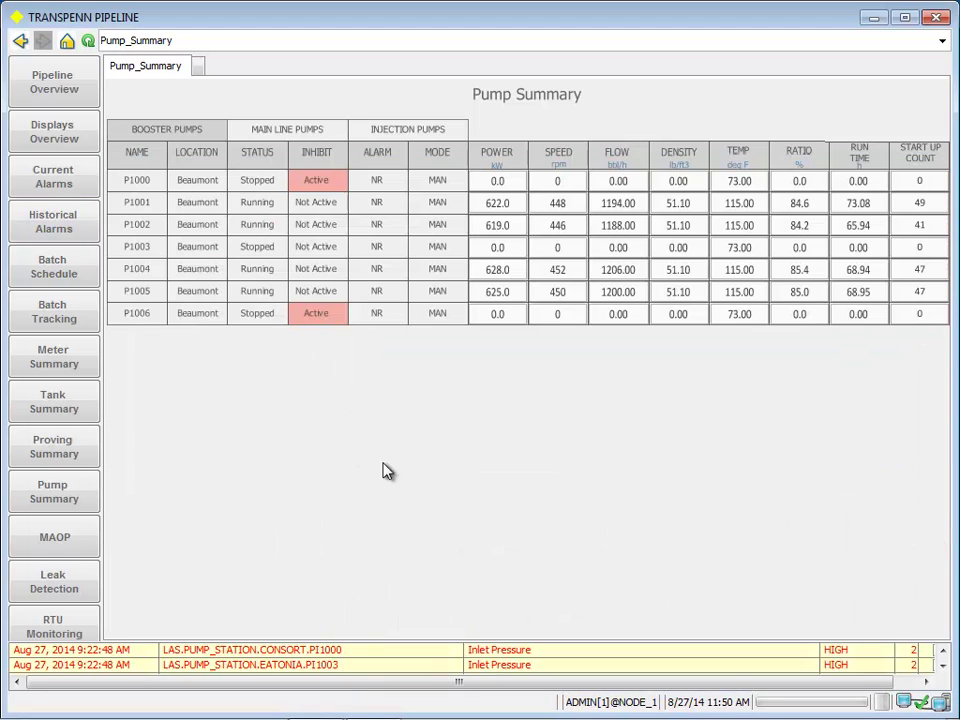
left_click(140, 224)
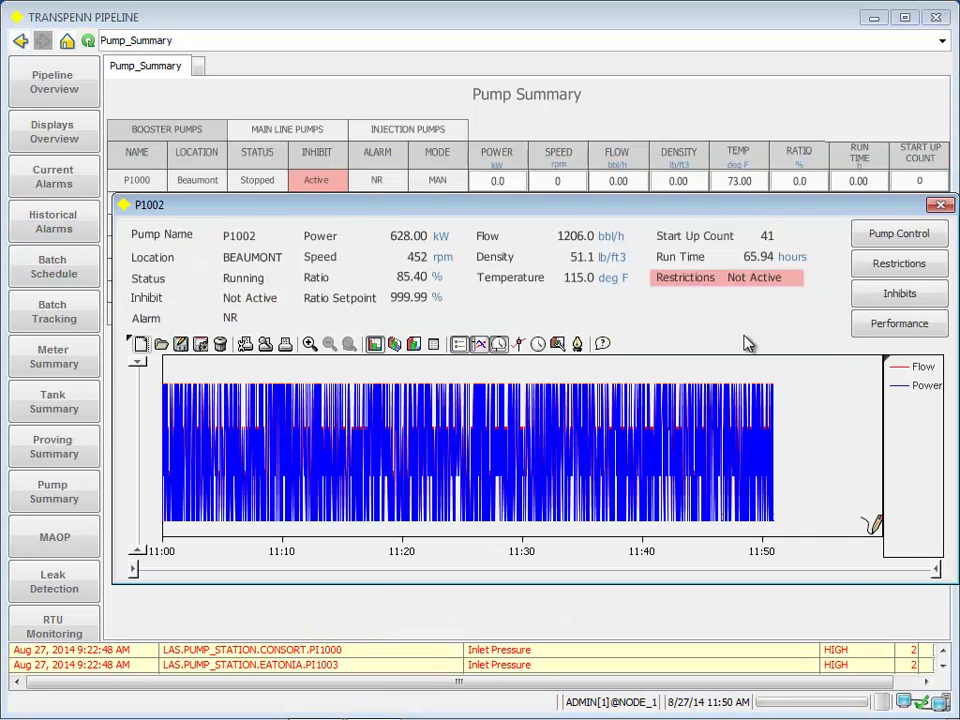
left_click(869, 328)
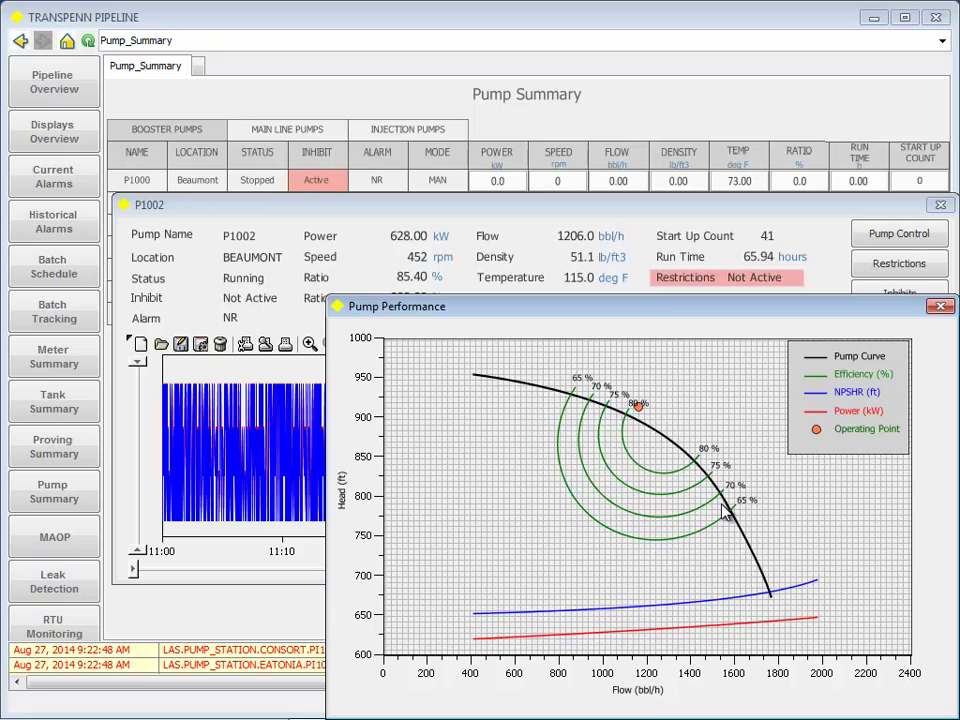
left_click(941, 309)
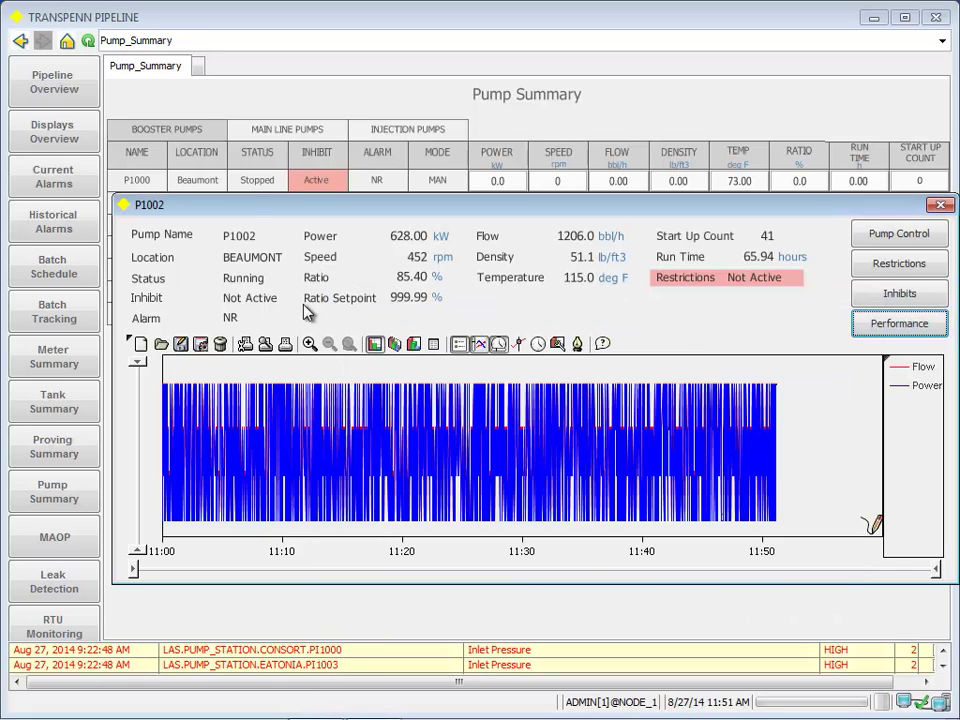
left_click(941, 205)
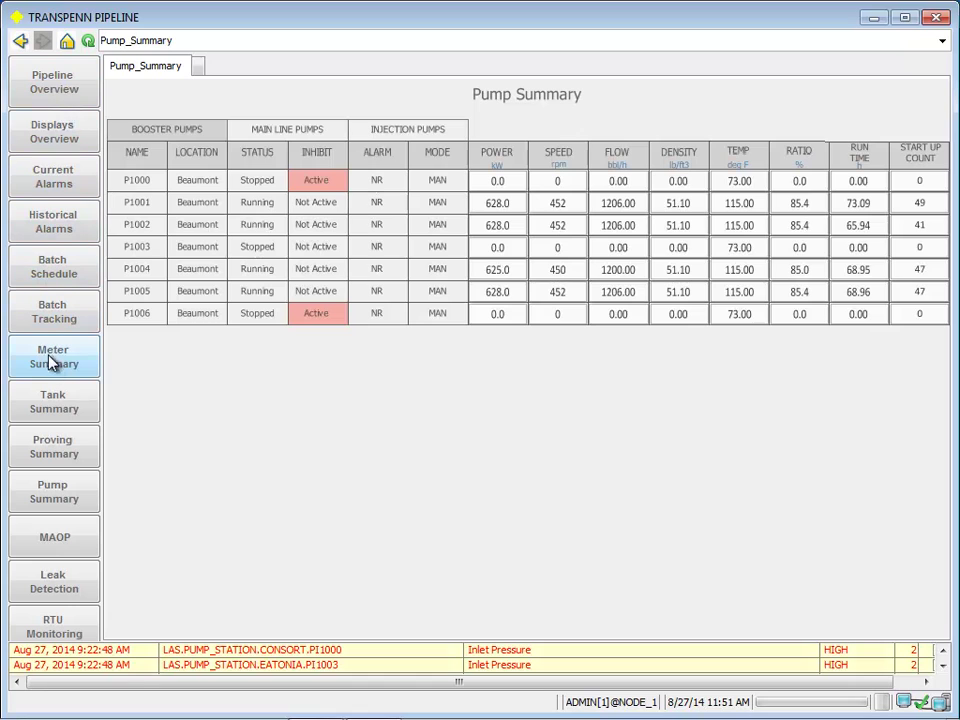
Step: Open the MAOP chart showing maximum, current, head and minimum pressure profiles
left_click(67, 545)
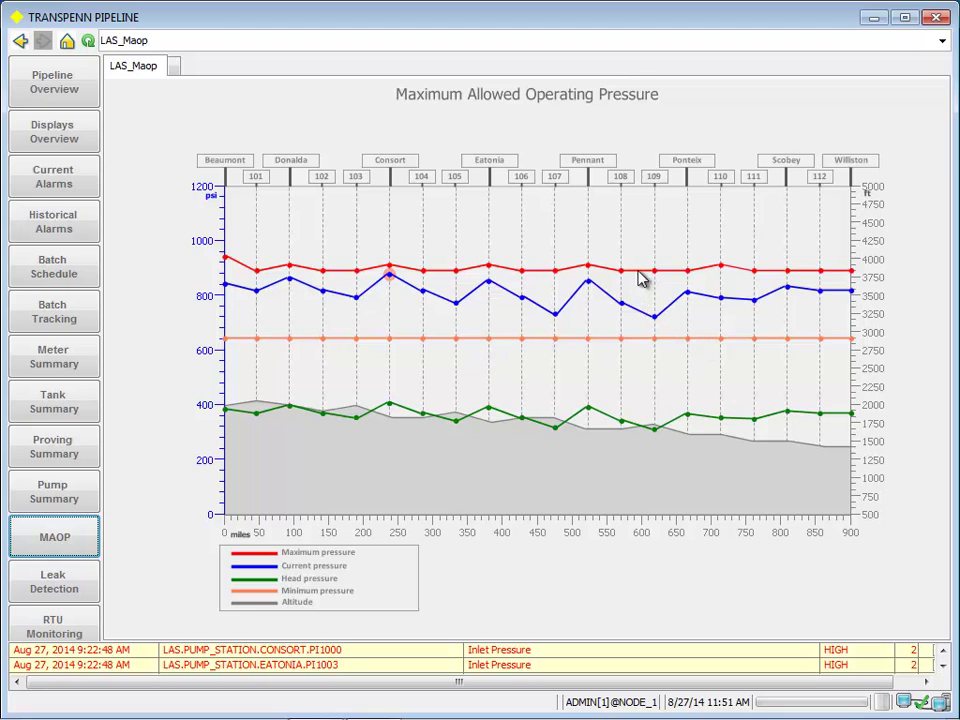
Step: Simulate a pressure-wave leak on segment SA_PPL_1A and return to the Leak Overview
left_click(62, 578)
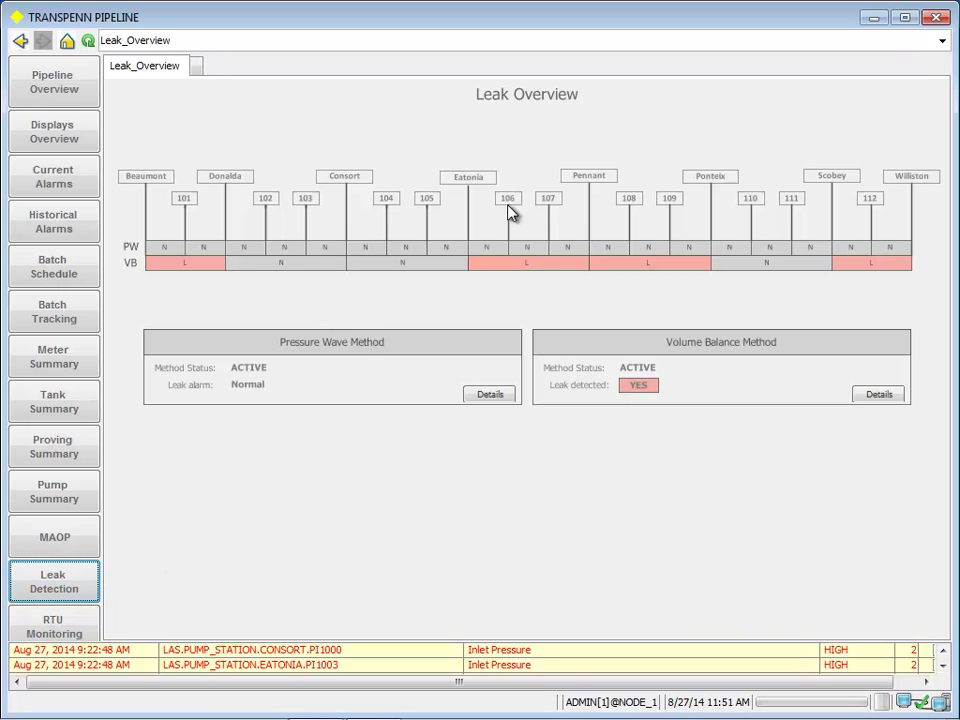
left_click(483, 398)
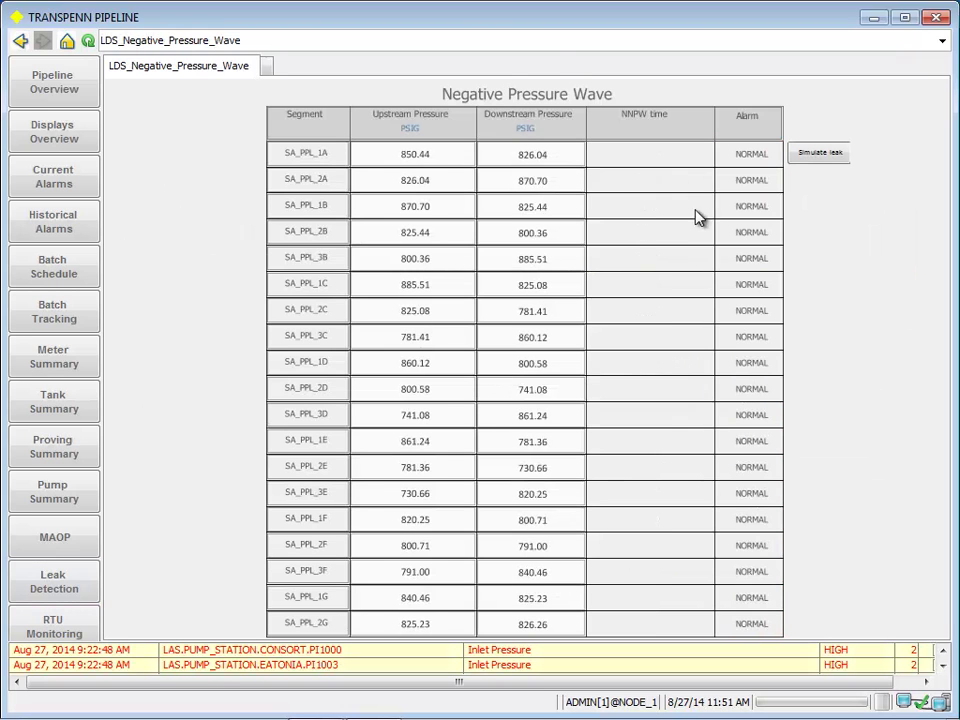
left_click(815, 156)
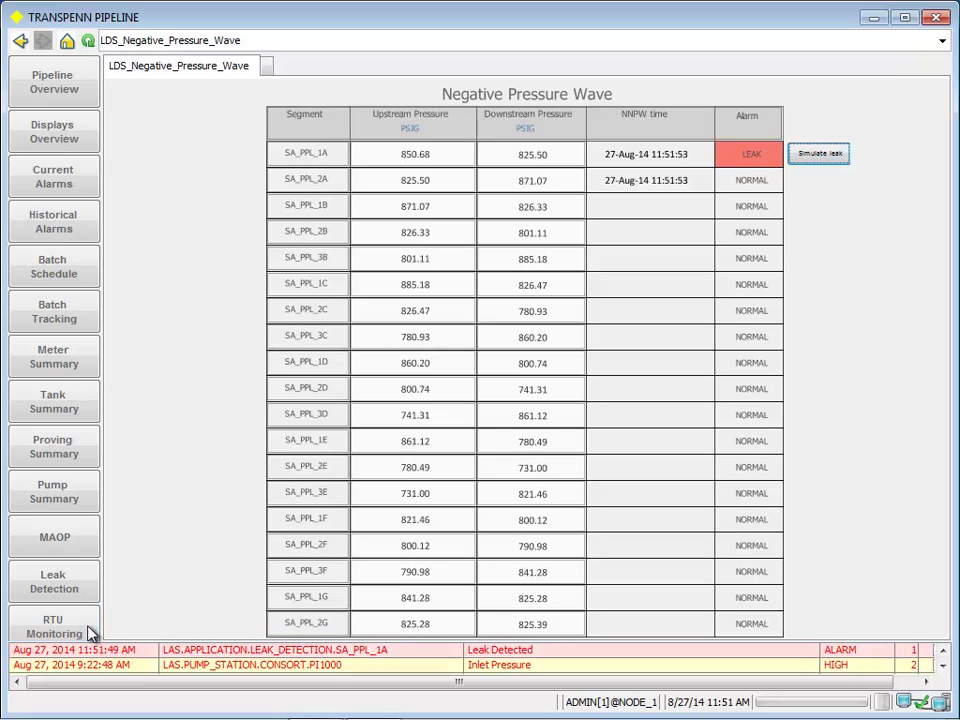
left_click(76, 590)
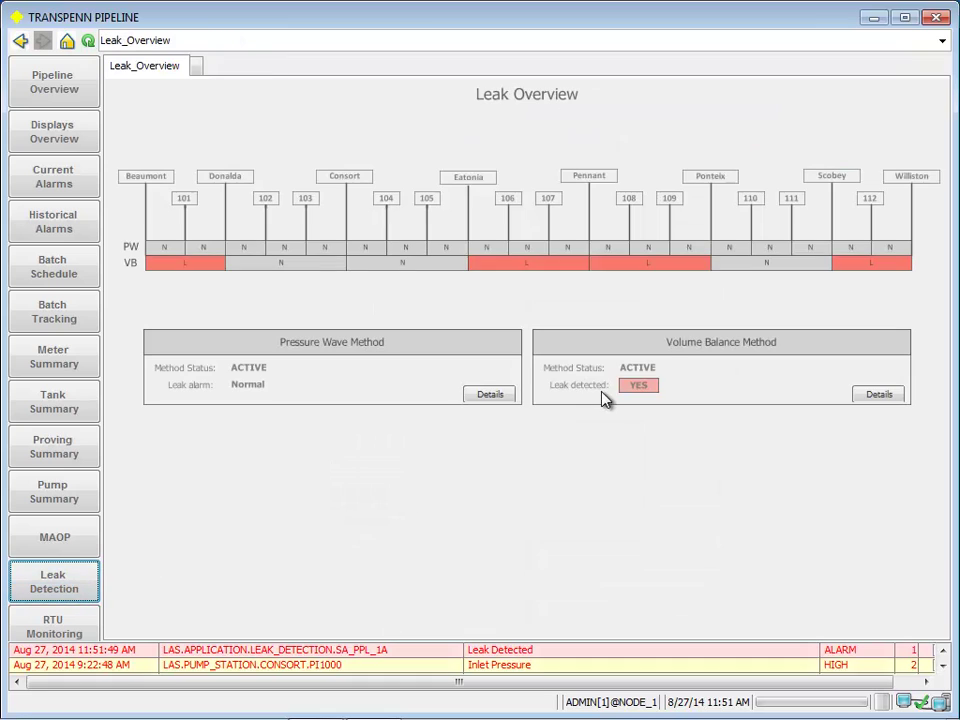
Step: Check the Volume Balance Method details, then view RTU Status Overview pages 2 and 1
left_click(879, 395)
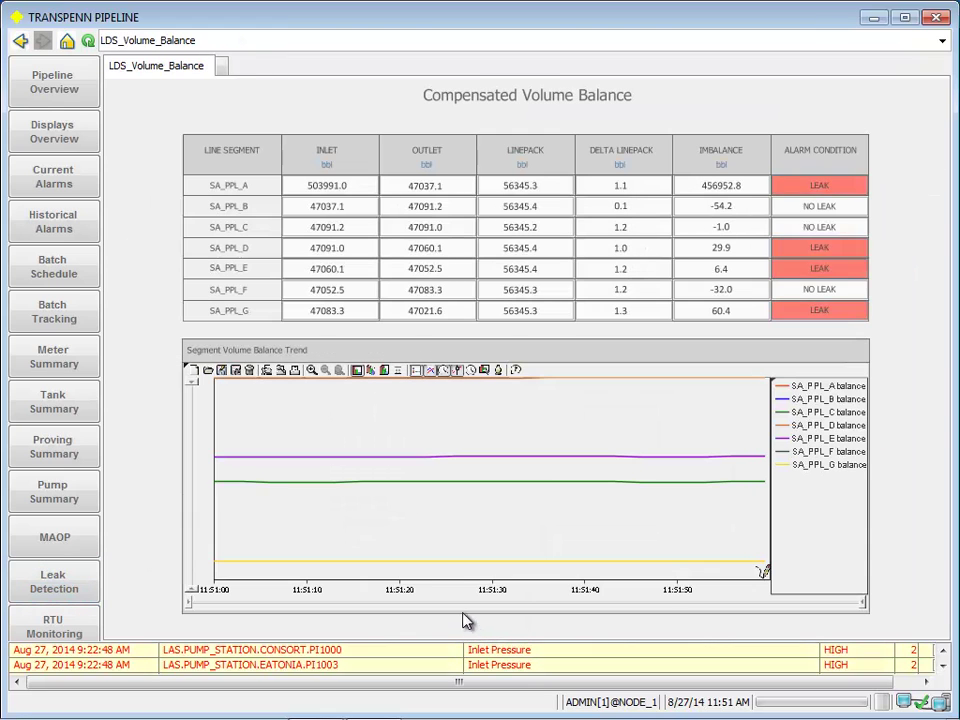
left_click(59, 626)
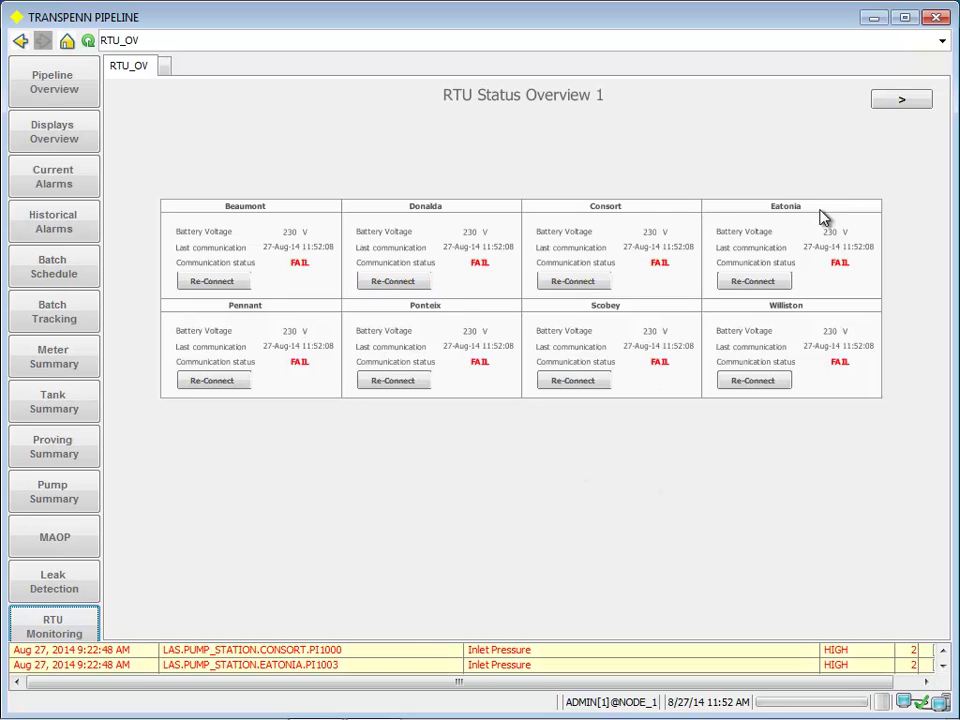
left_click(901, 99)
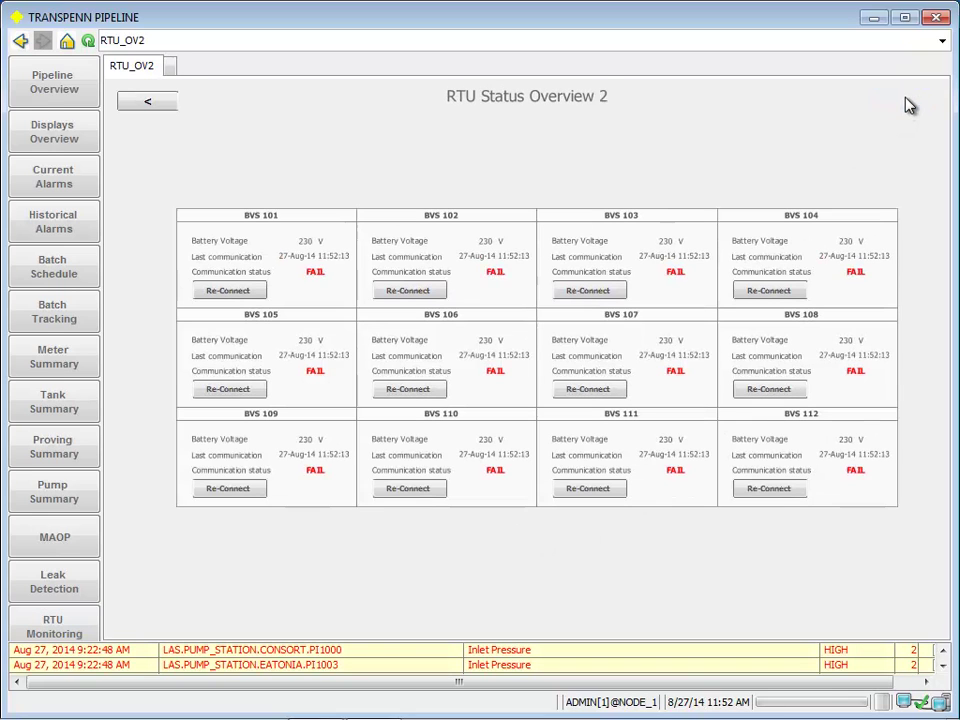
left_click(142, 101)
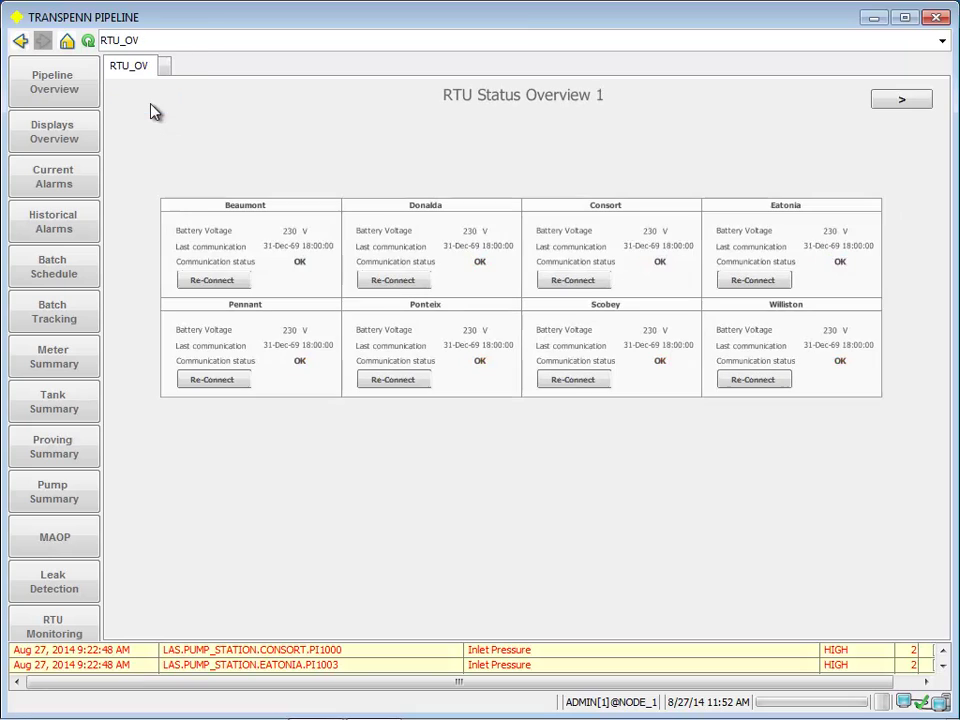
Step: Go back to the Alberta South Pipeline overview map showing 124.7 bbl over/short
left_click(66, 88)
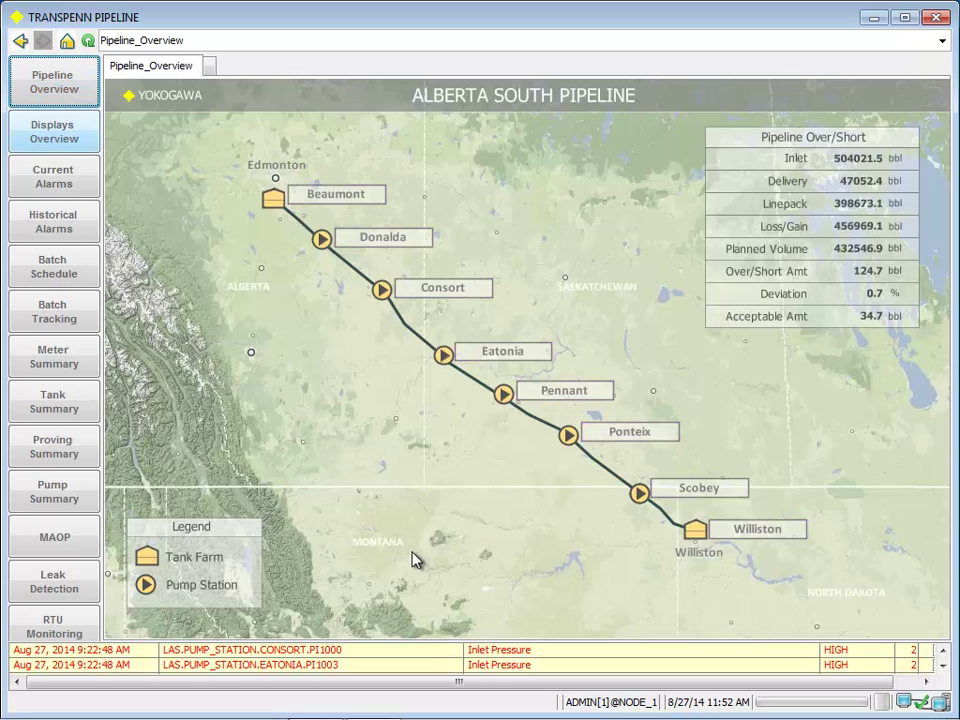